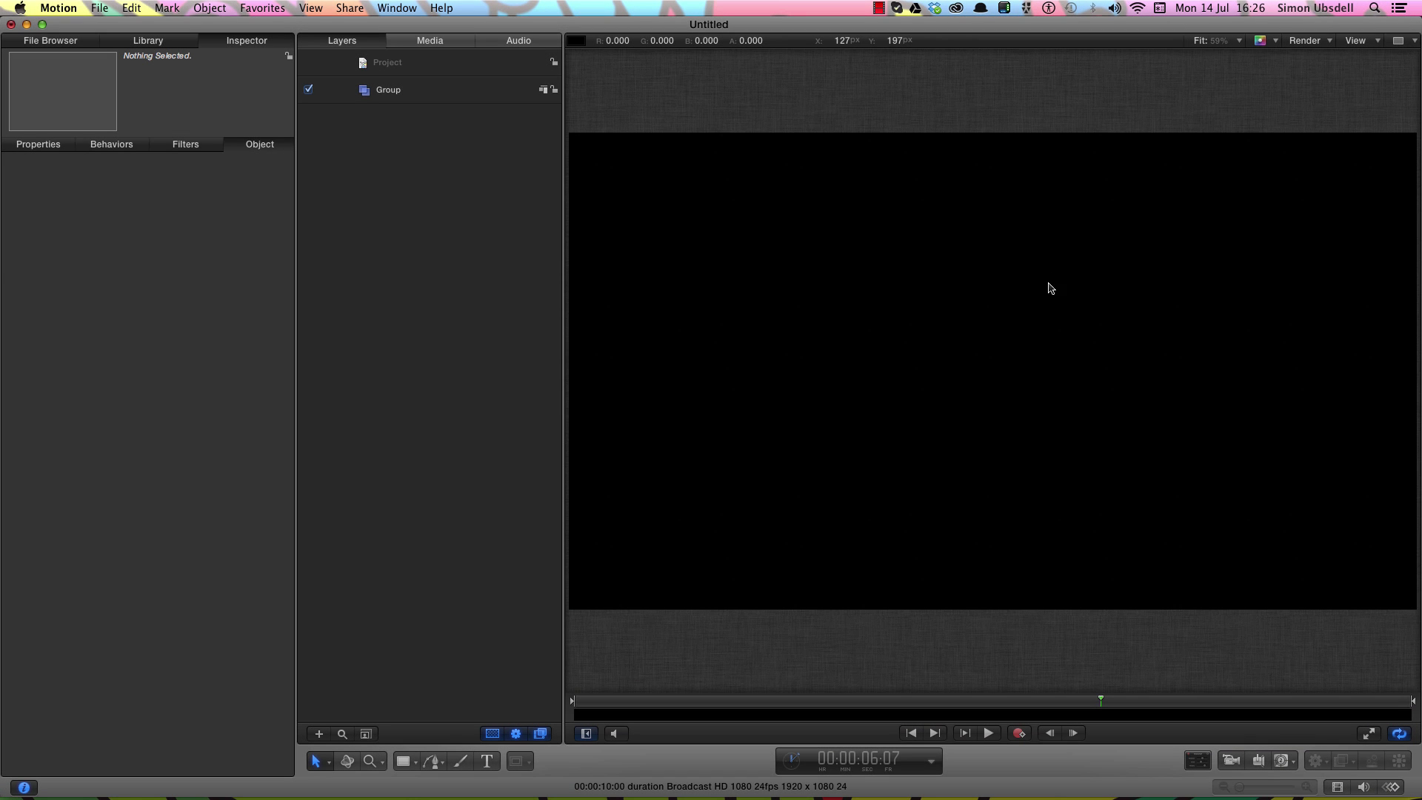
# Select the top Group layer and open the Library's Generators to the Color Solid generator.
pyautogui.click(463, 102)
pyautogui.press('super+2')
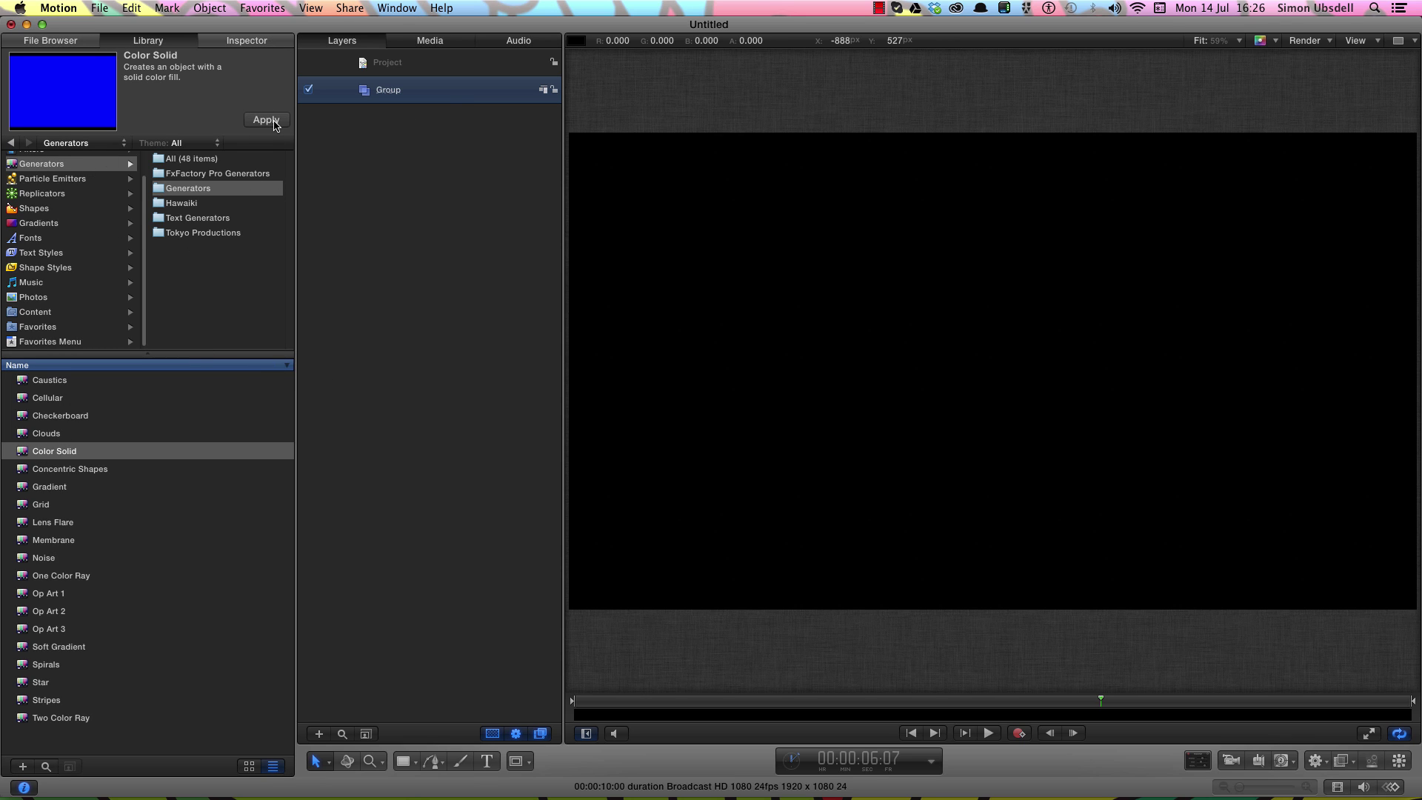
# Apply a Color Solid to the group and set its colour to white.
pyautogui.click(271, 122)
pyautogui.press('super+3')
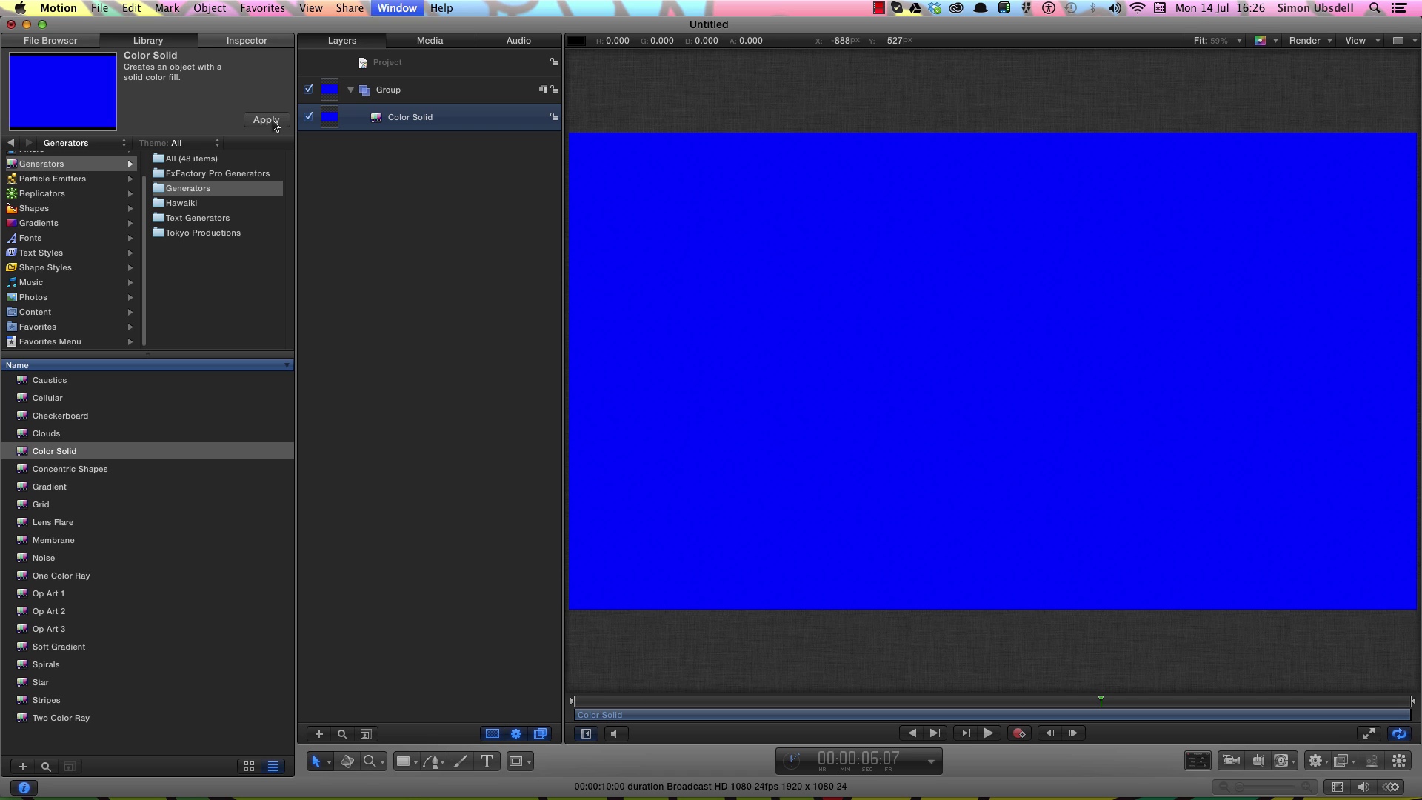
pyautogui.click(124, 250)
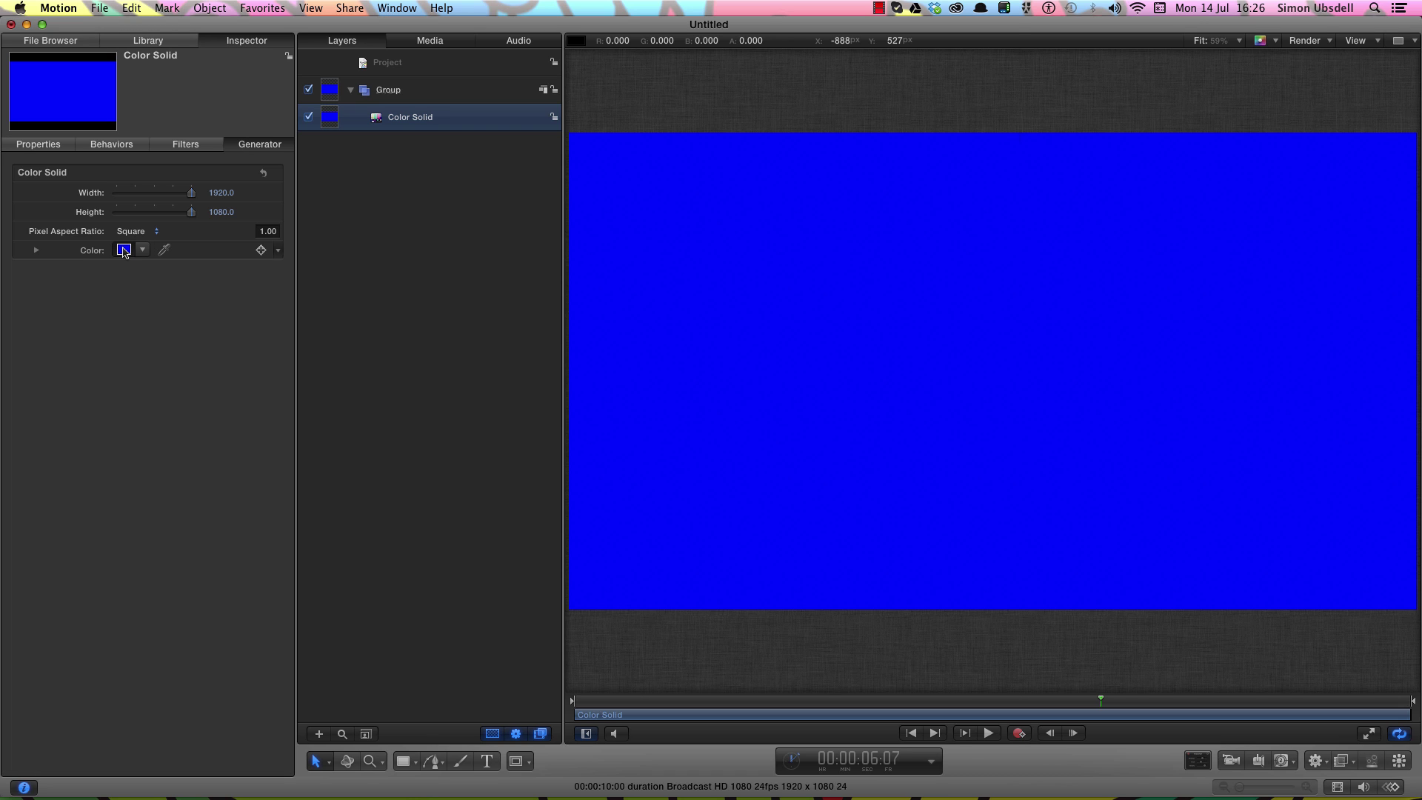
pyautogui.click(931, 268)
pyautogui.click(879, 22)
# Rename the group to BG and add a new empty group named BOX.
pyautogui.doubleClick(398, 91)
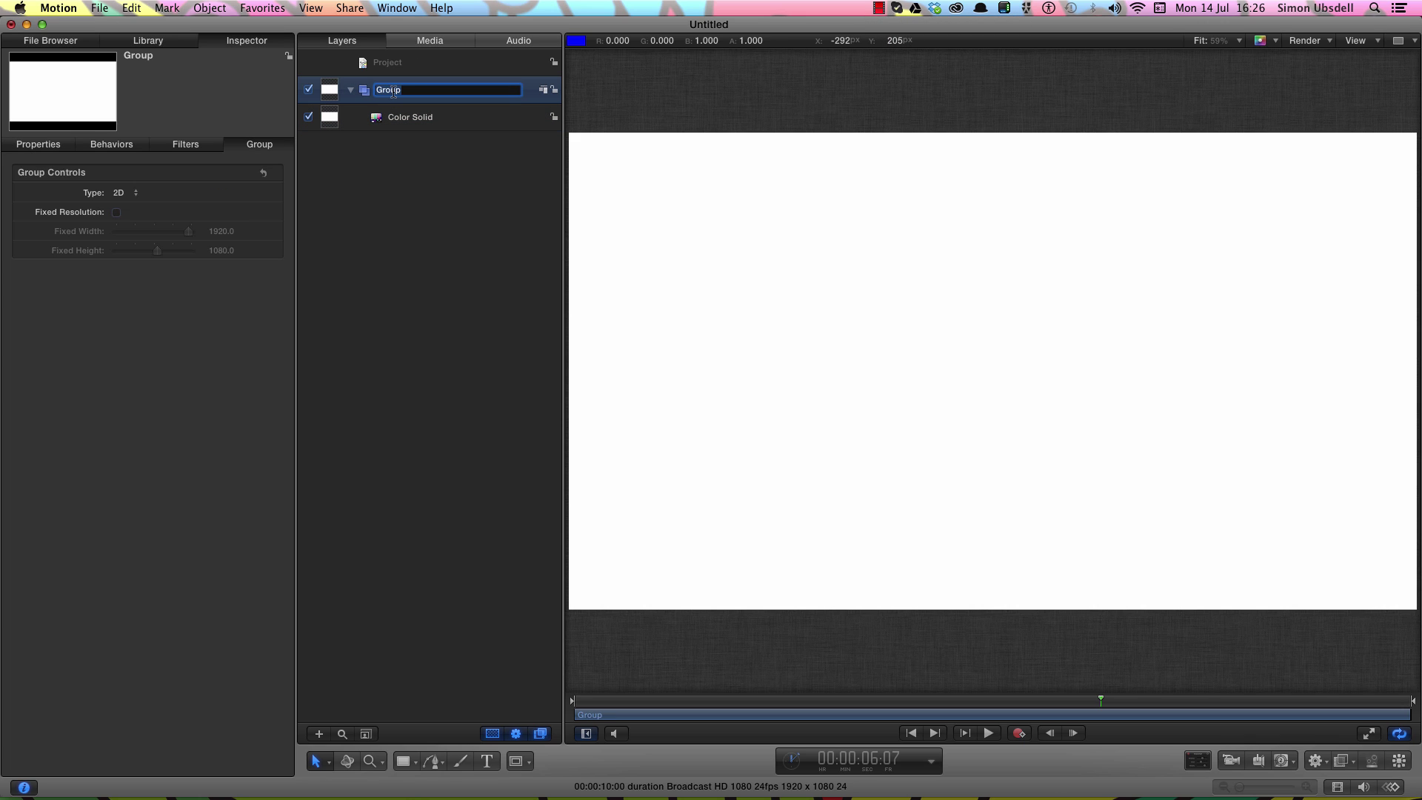
pyautogui.write('BG')
pyautogui.press('Return')
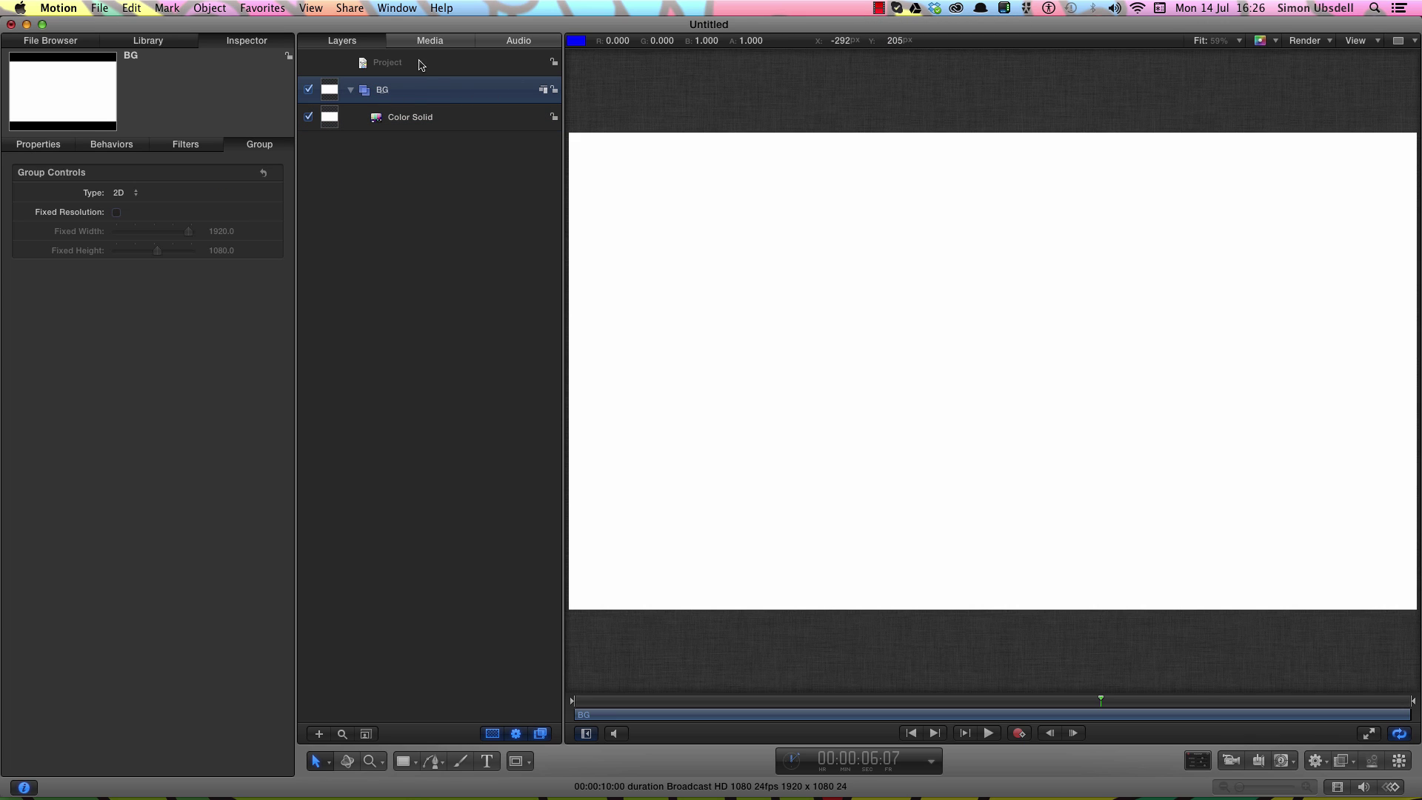
pyautogui.click(420, 65)
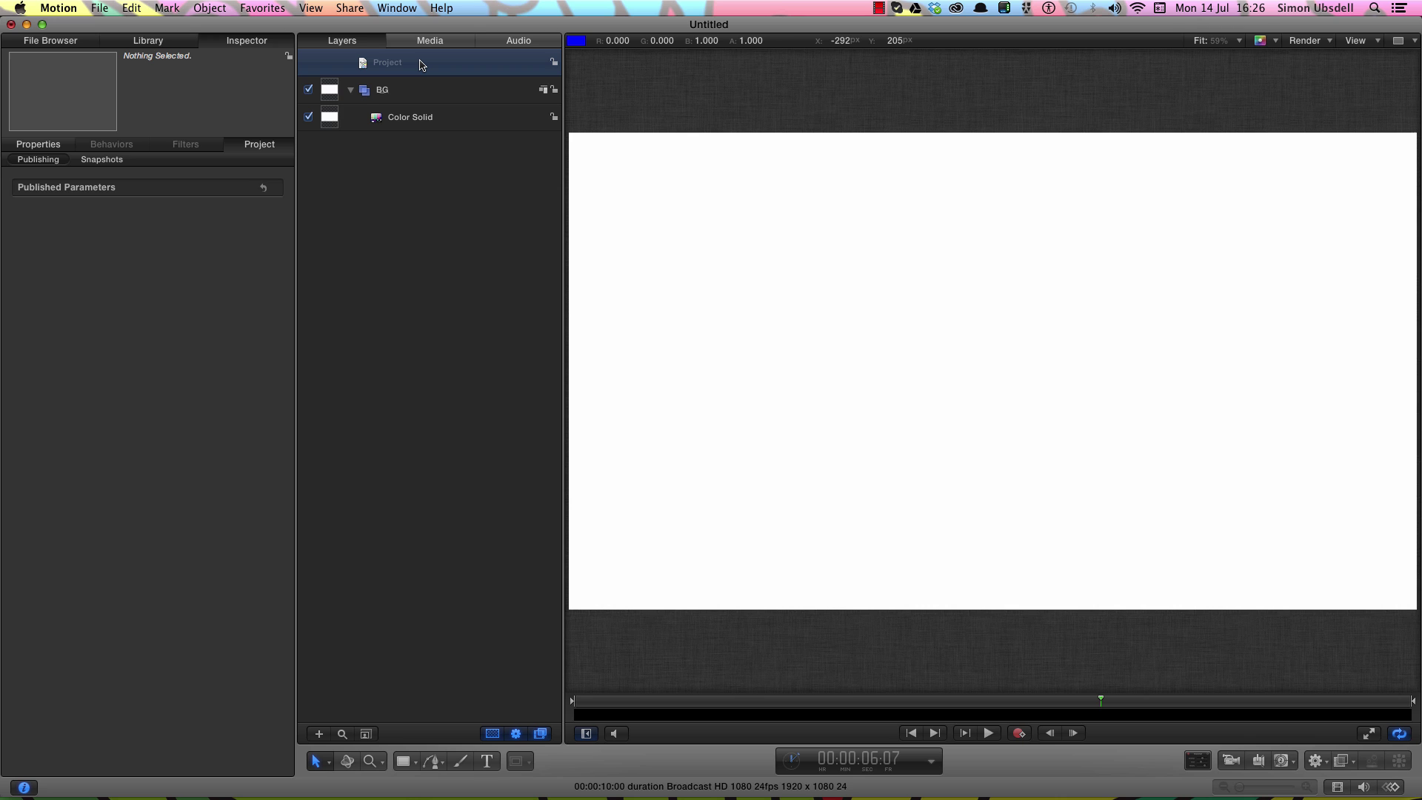
pyautogui.press('super+shift+n')
pyautogui.doubleClick(394, 89)
pyautogui.write('BOX')
pyautogui.press('Return')
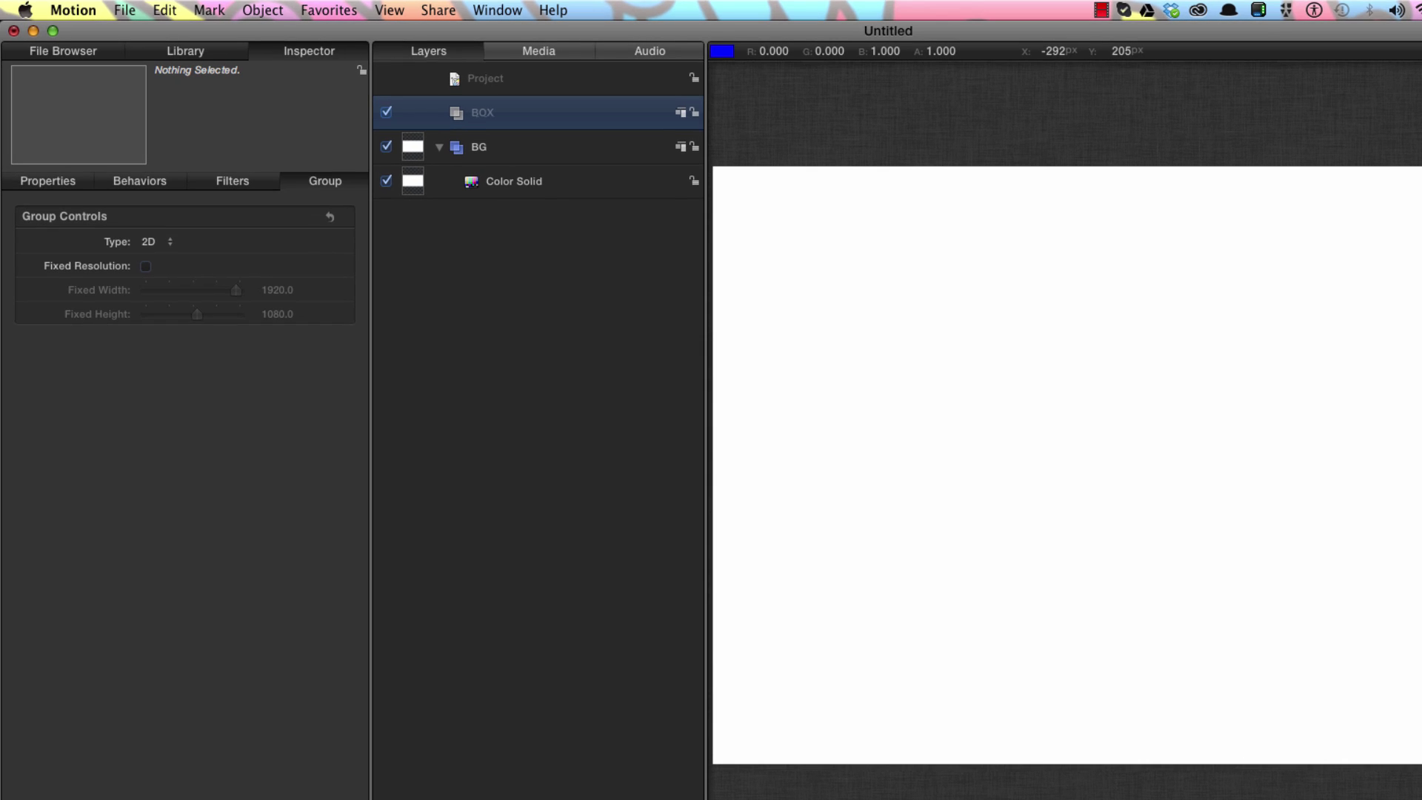
# Give the Rectangle tool a purple fill and draw a rectangle across the canvas centre.
pyautogui.press('F7')
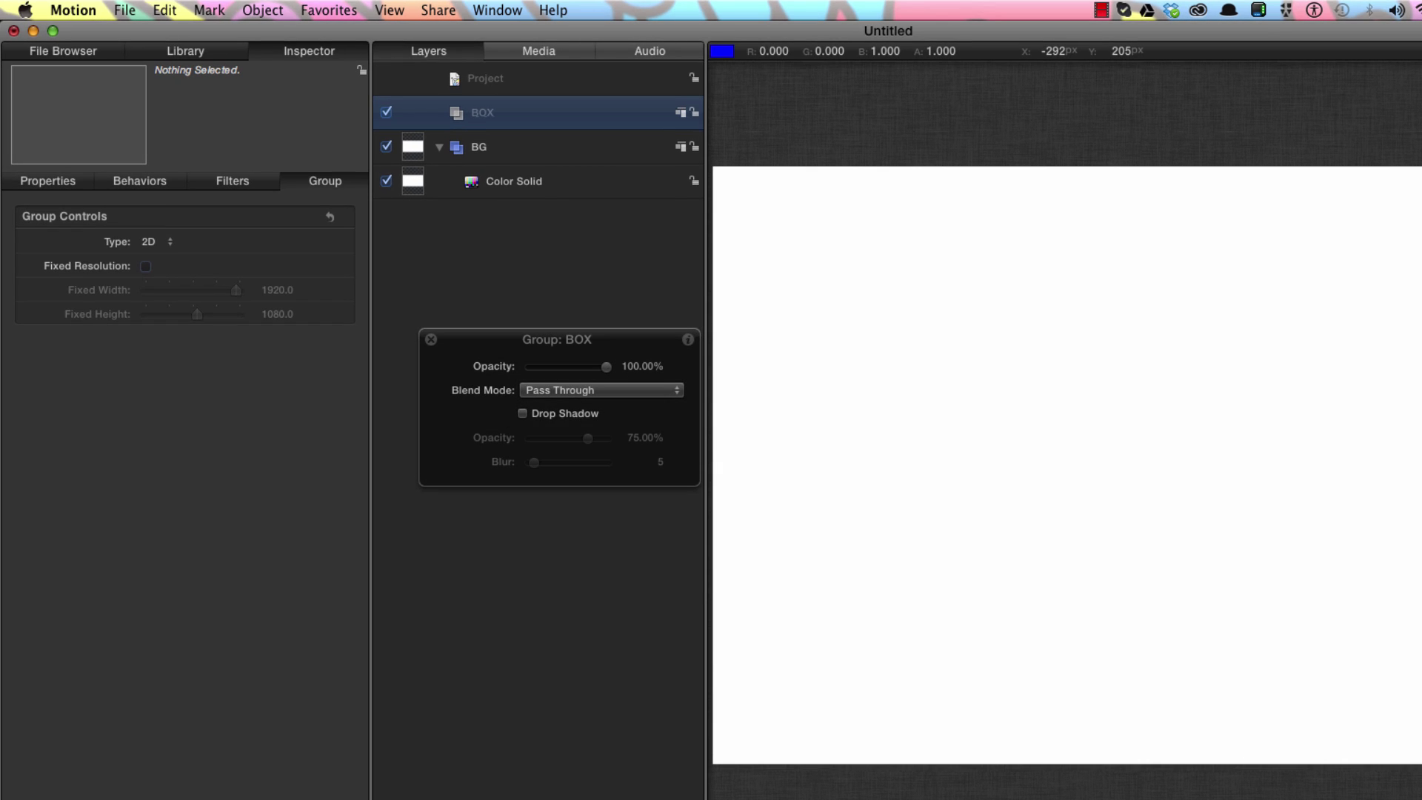
pyautogui.press('r')
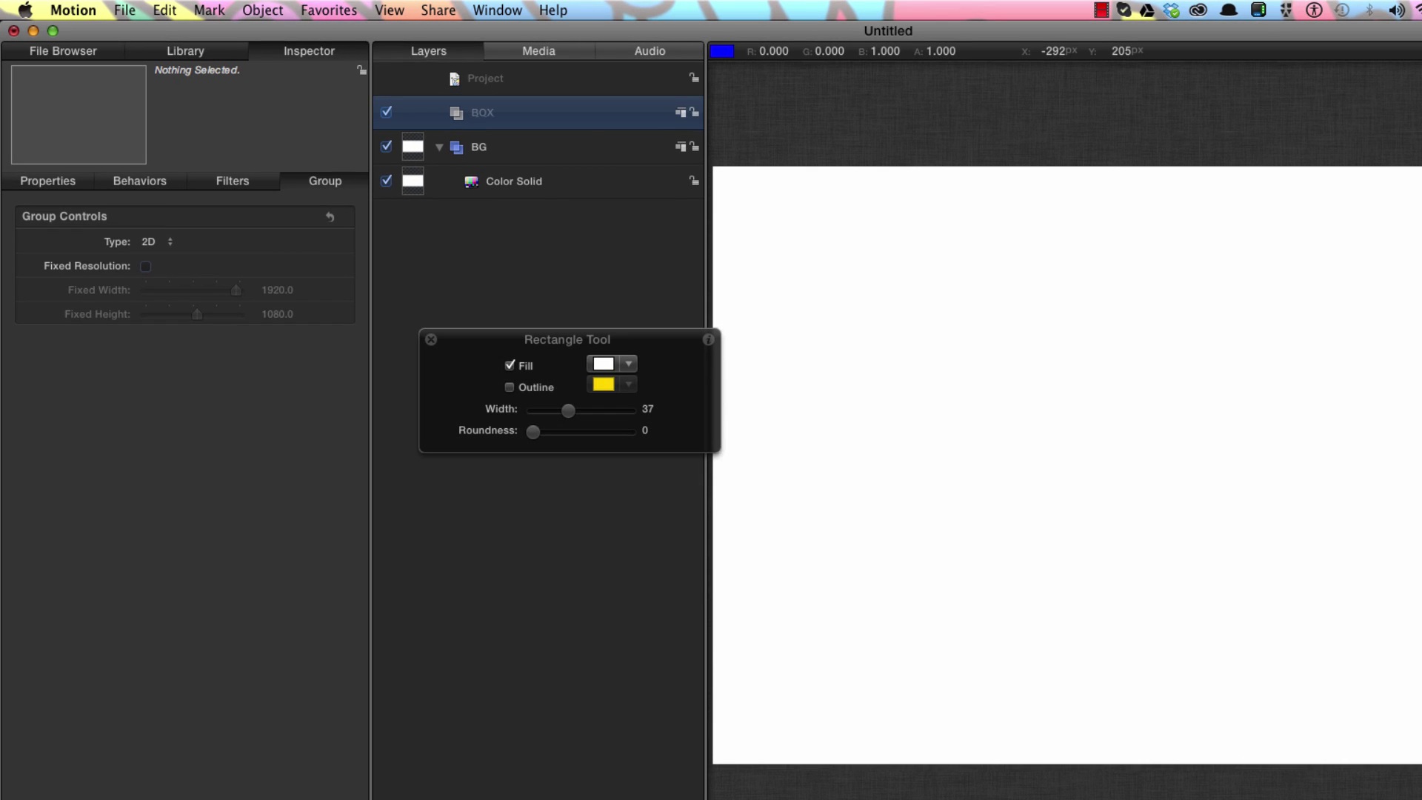
pyautogui.click(604, 364)
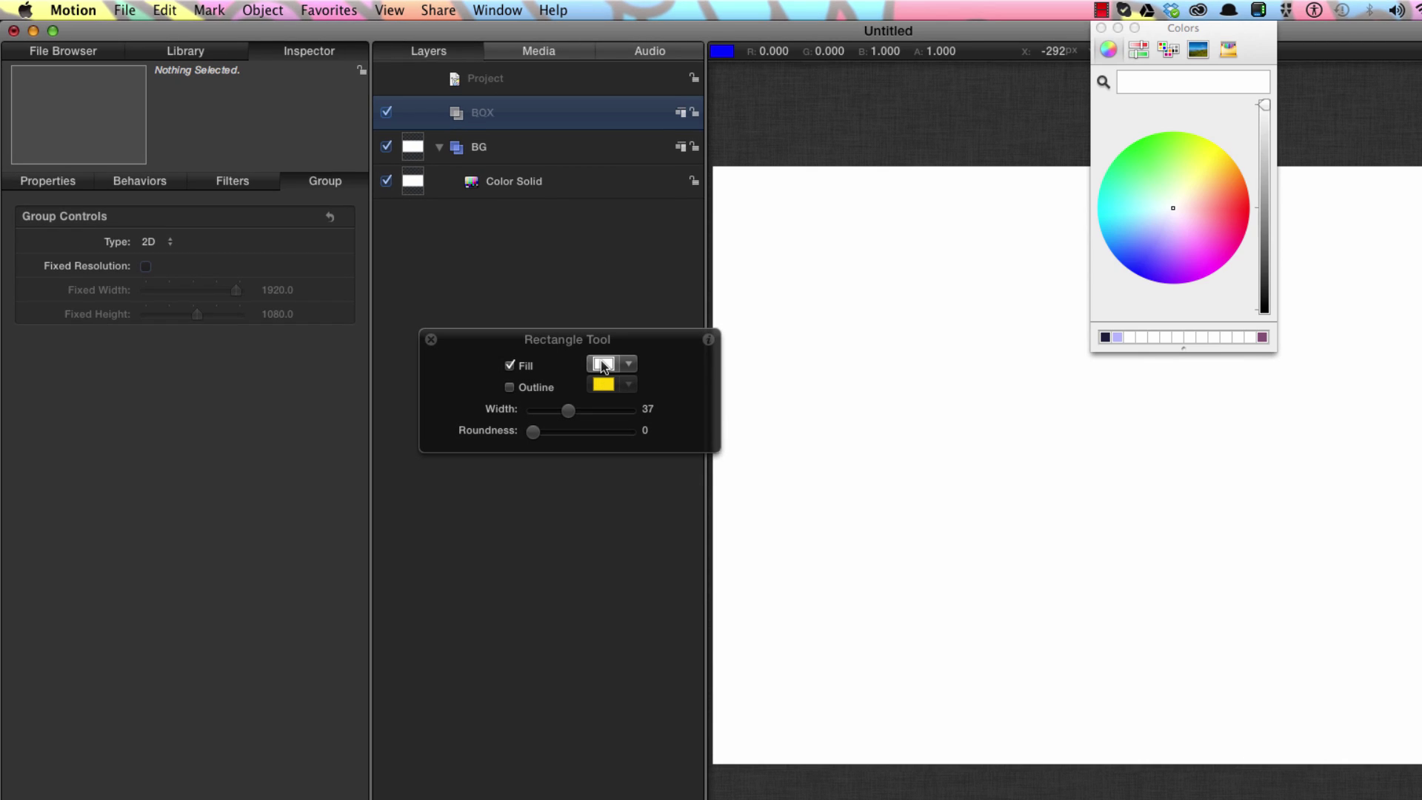
pyautogui.click(1262, 338)
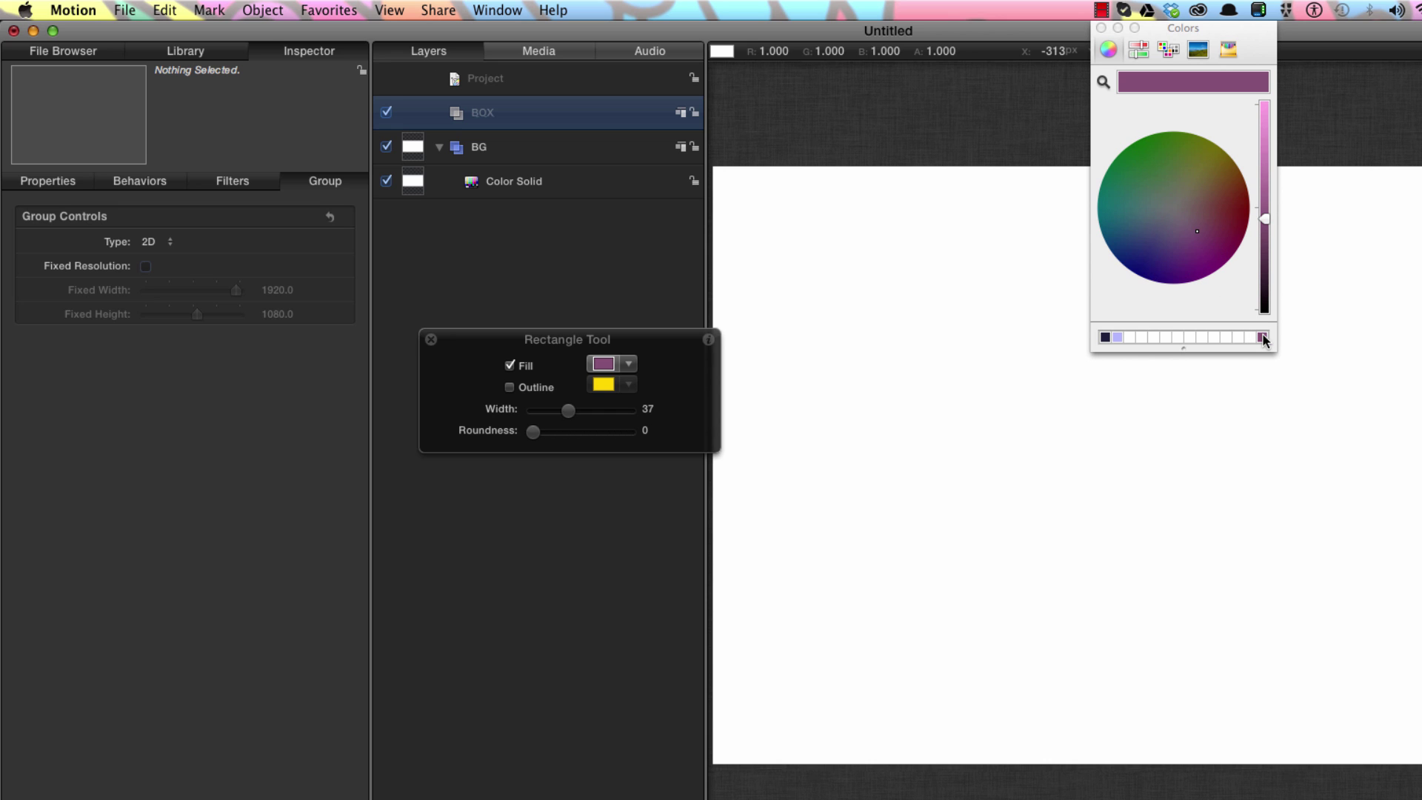
pyautogui.click(1101, 29)
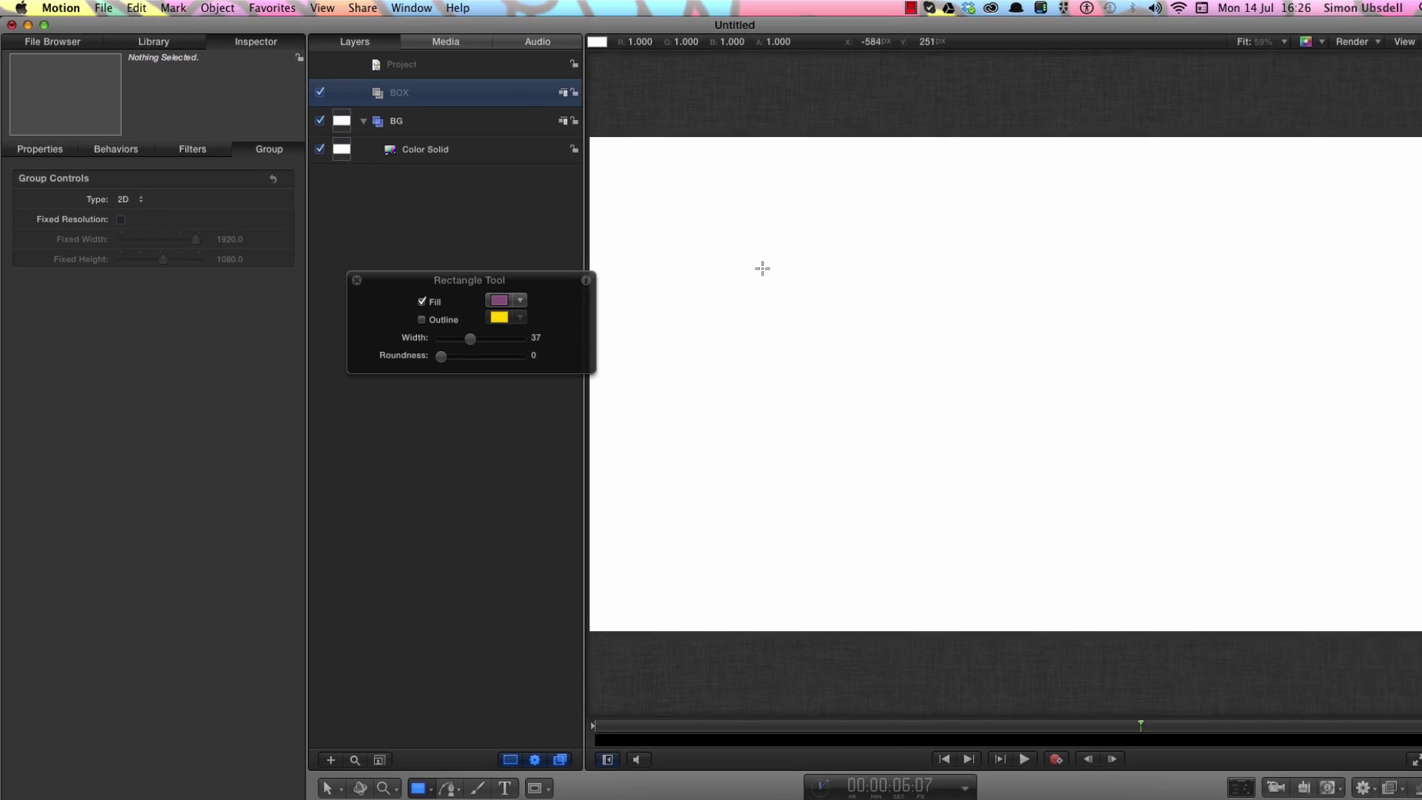
pyautogui.moveTo(758, 271); pyautogui.dragTo(1247, 439)
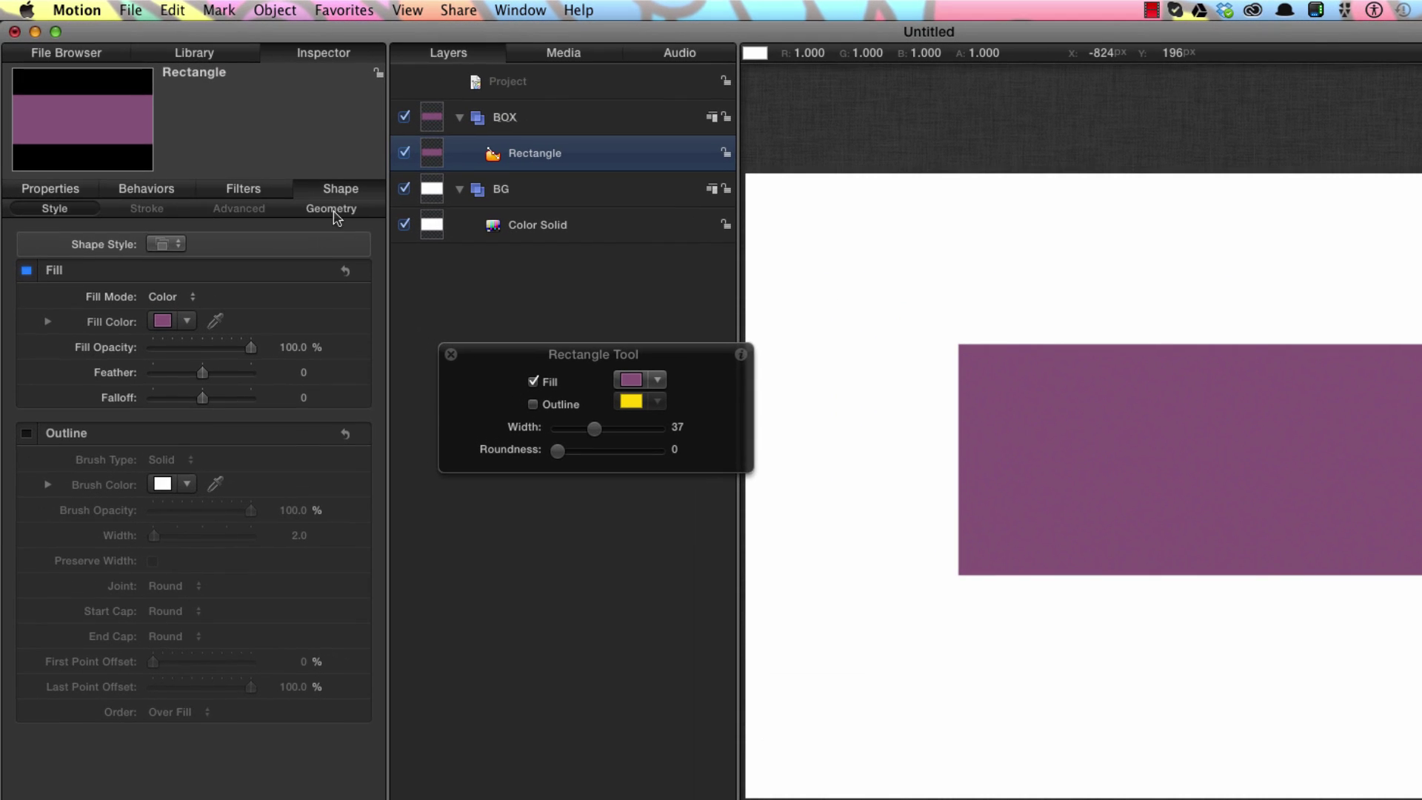
# Set the rectangle's Roundness to 13 and reset its position to 0, 0.
pyautogui.click(255, 160)
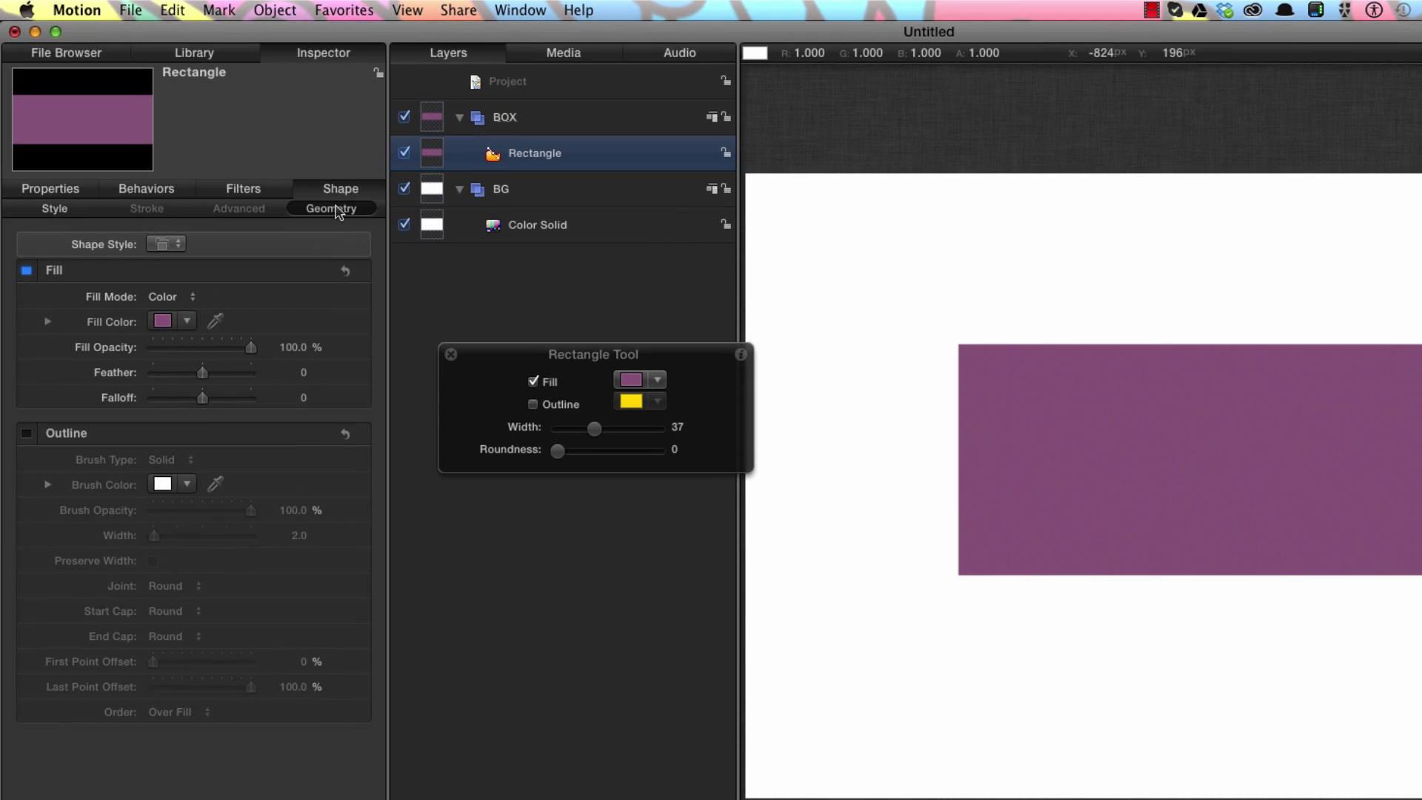
pyautogui.moveTo(154, 323); pyautogui.dragTo(183, 328)
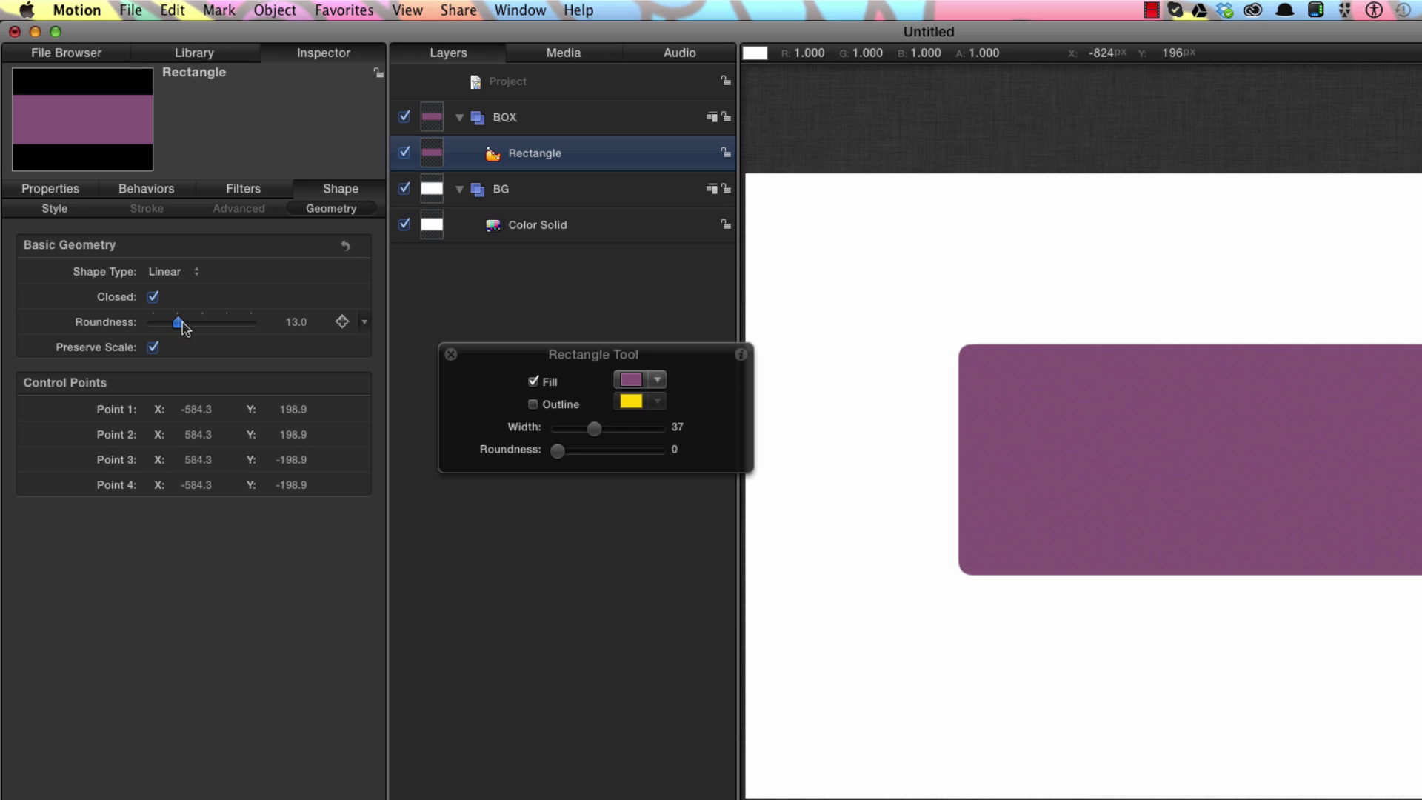
pyautogui.click(451, 354)
pyautogui.press('F1')
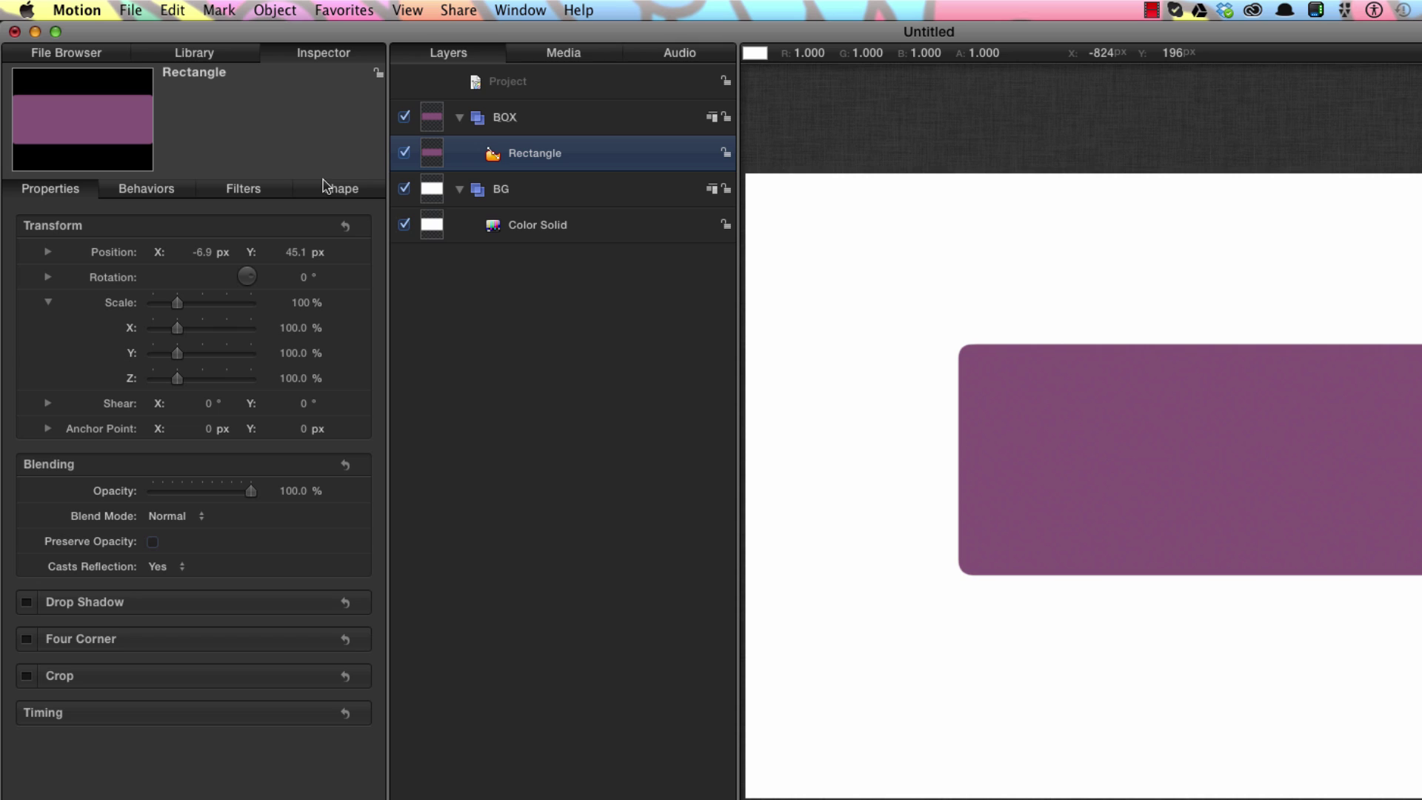
pyautogui.click(346, 227)
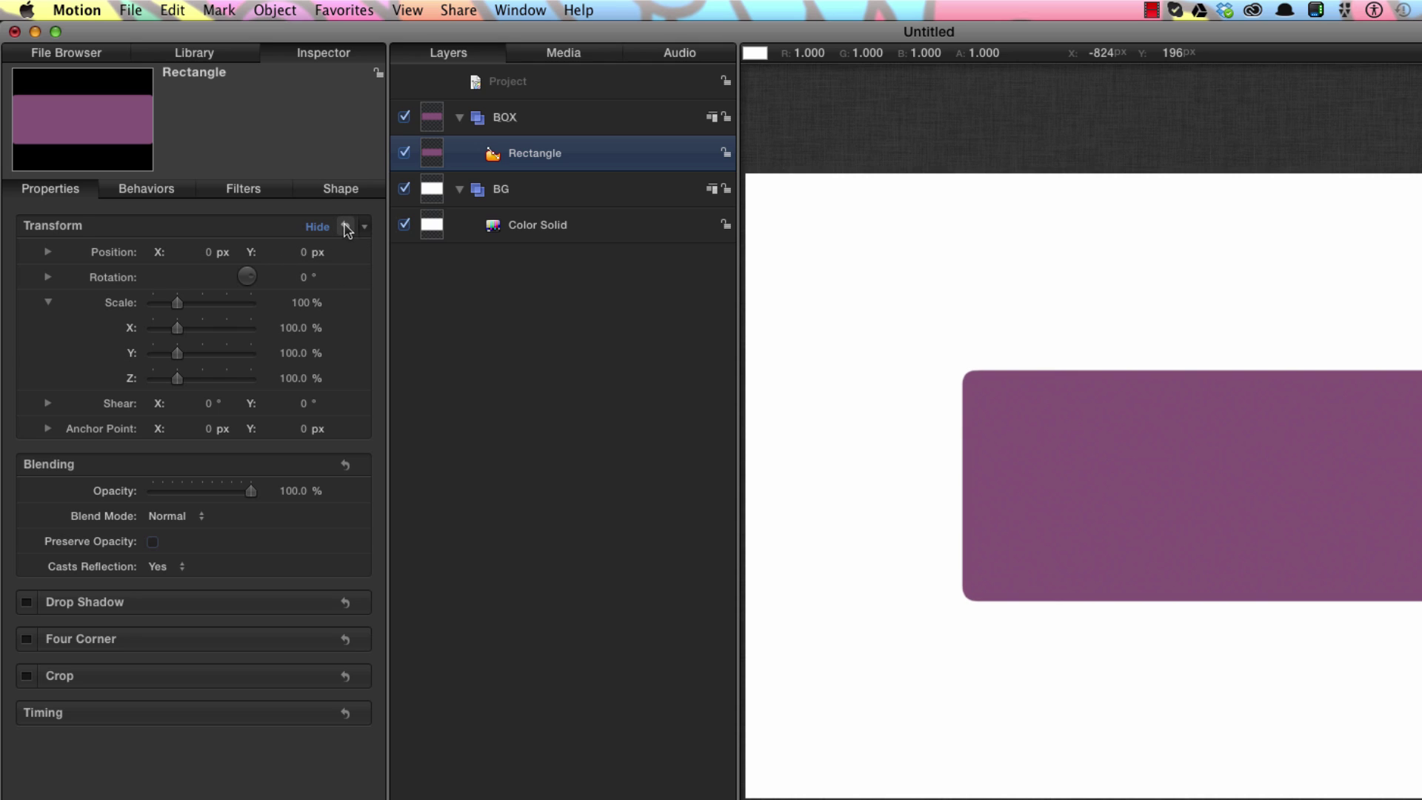
pyautogui.click(533, 83)
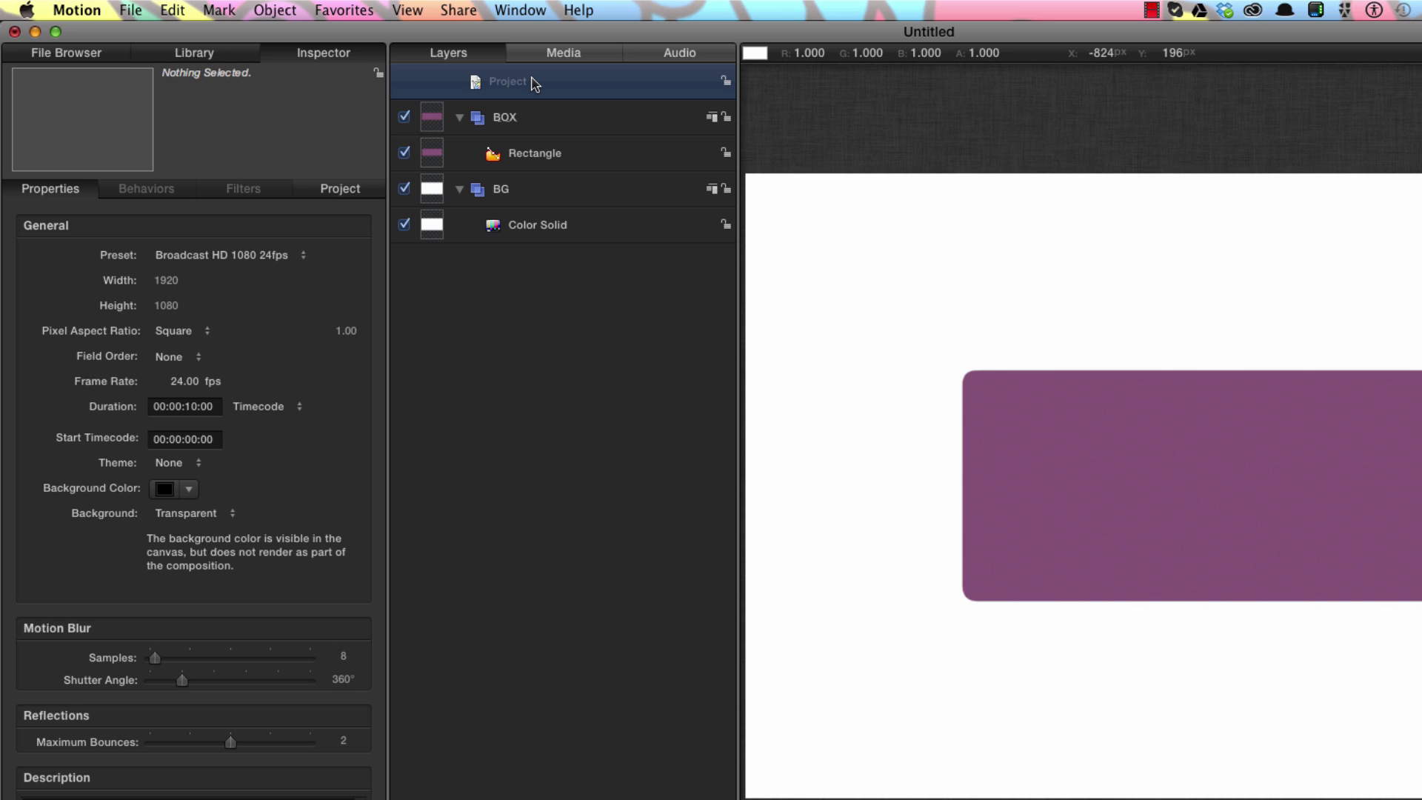
# Add a new group named TEXT and insert the Default Text favourite into it.
pyautogui.press('super+shift+n')
pyautogui.doubleClick(510, 120)
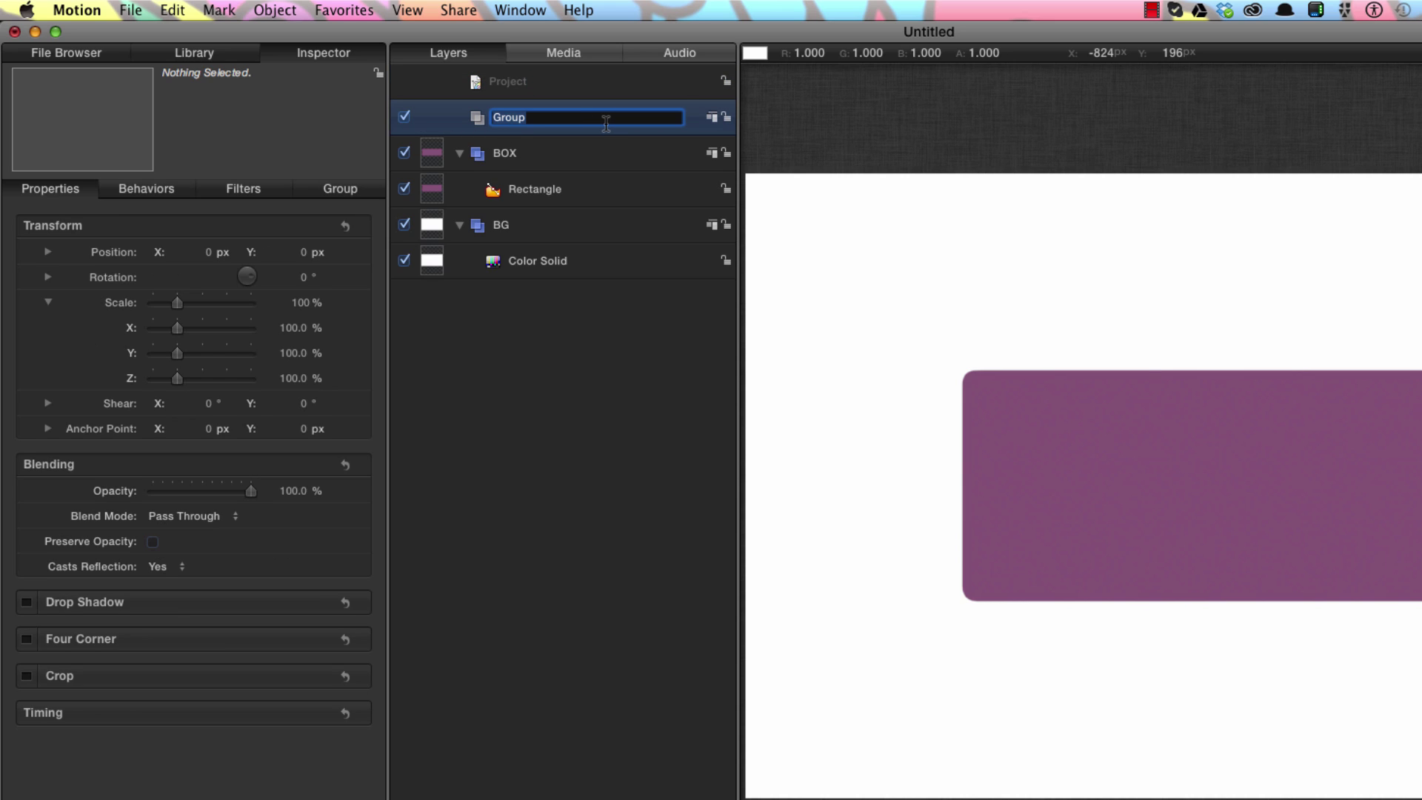
pyautogui.write('TEXT')
pyautogui.press('Return')
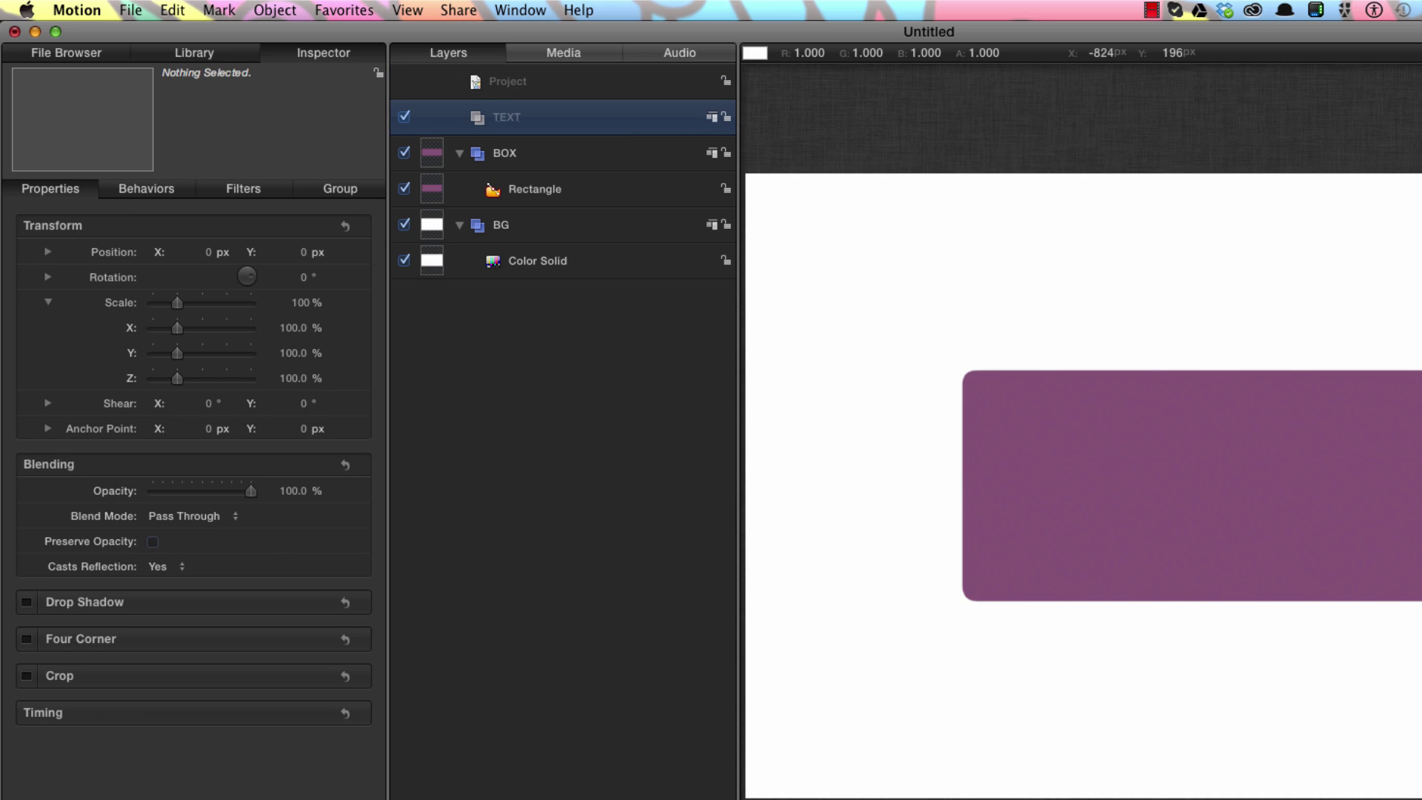
pyautogui.click(348, 7)
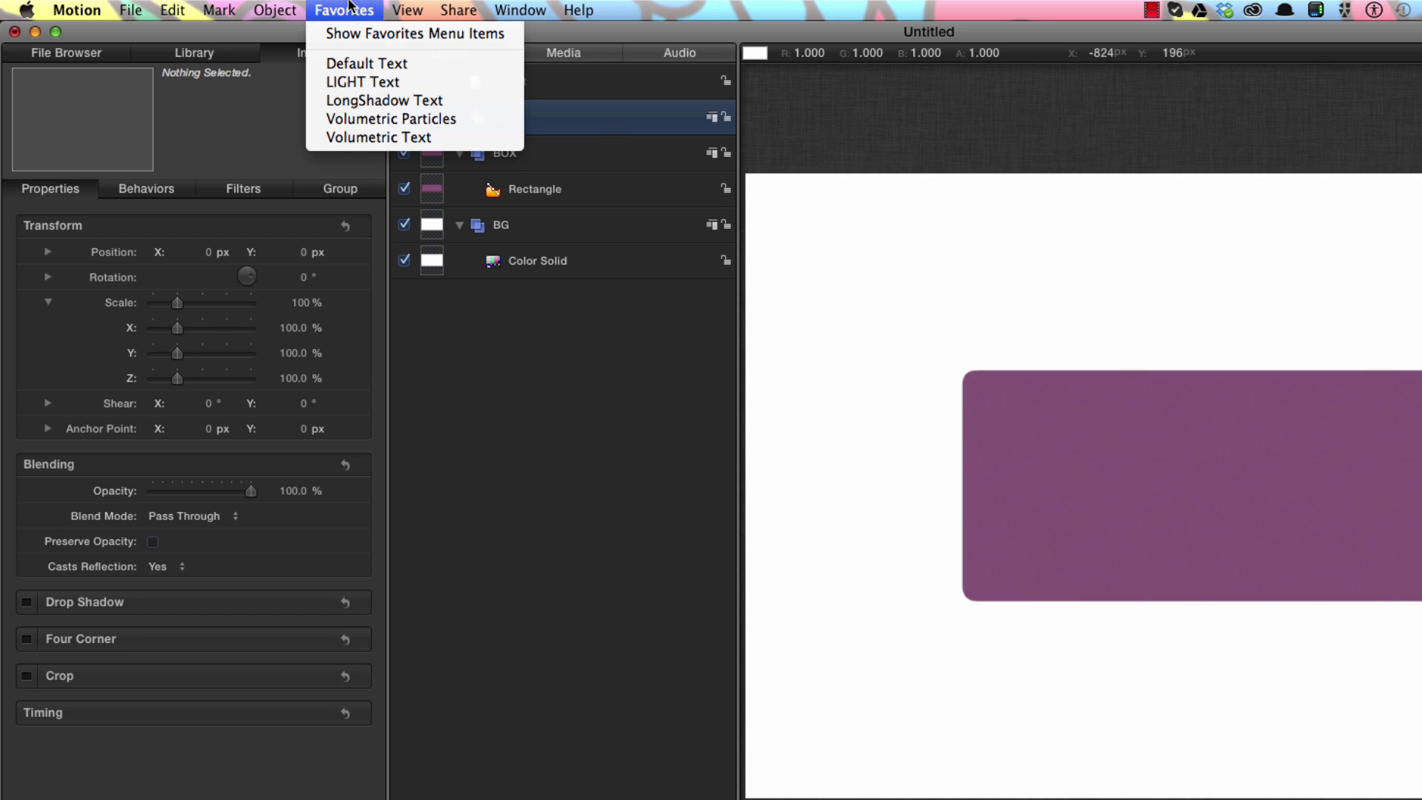
pyautogui.click(381, 67)
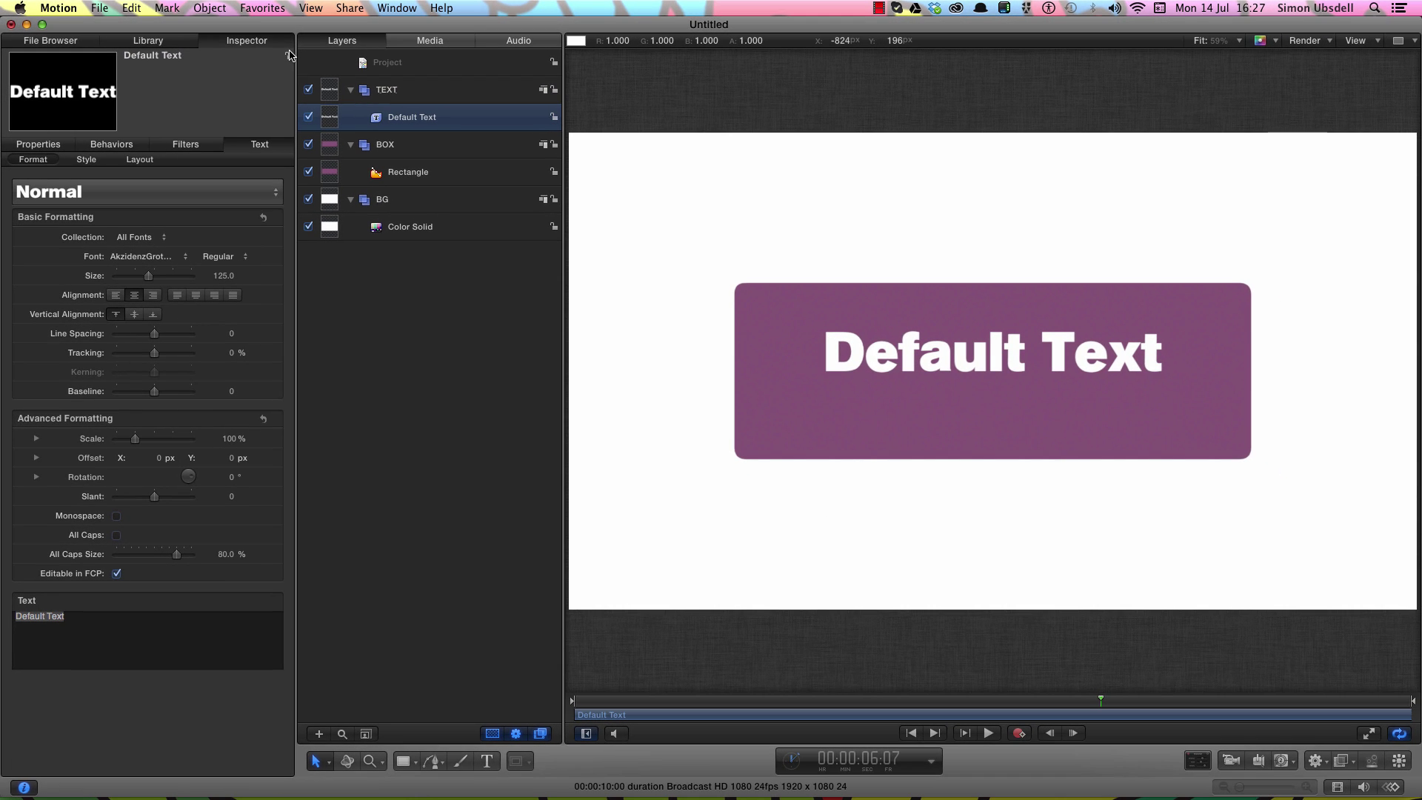
# Raise the BOX group's Position Y slightly and replicate the Default Text layer.
pyautogui.click(326, 148)
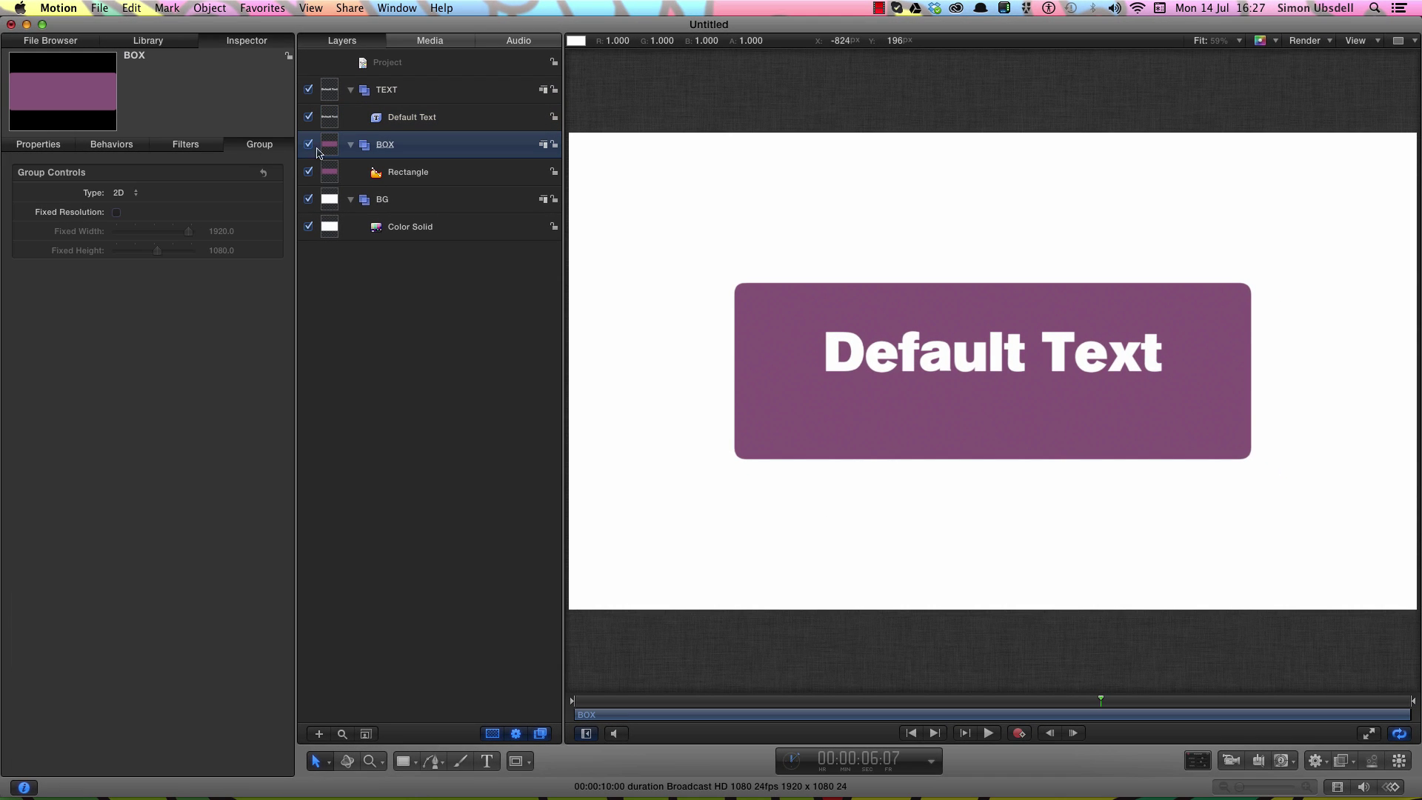
pyautogui.click(38, 144)
pyautogui.moveTo(226, 193); pyautogui.dragTo(227, 191)
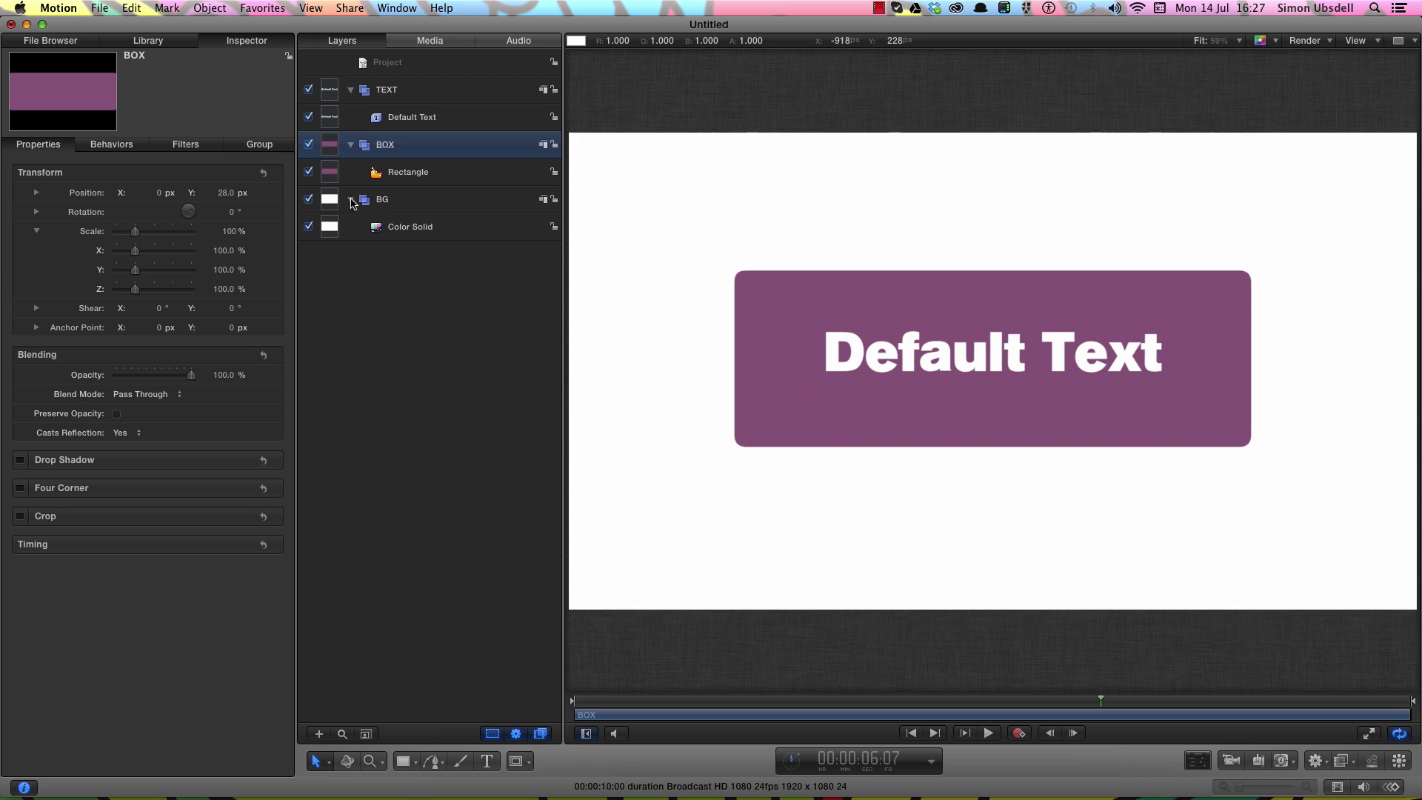
pyautogui.click(331, 121)
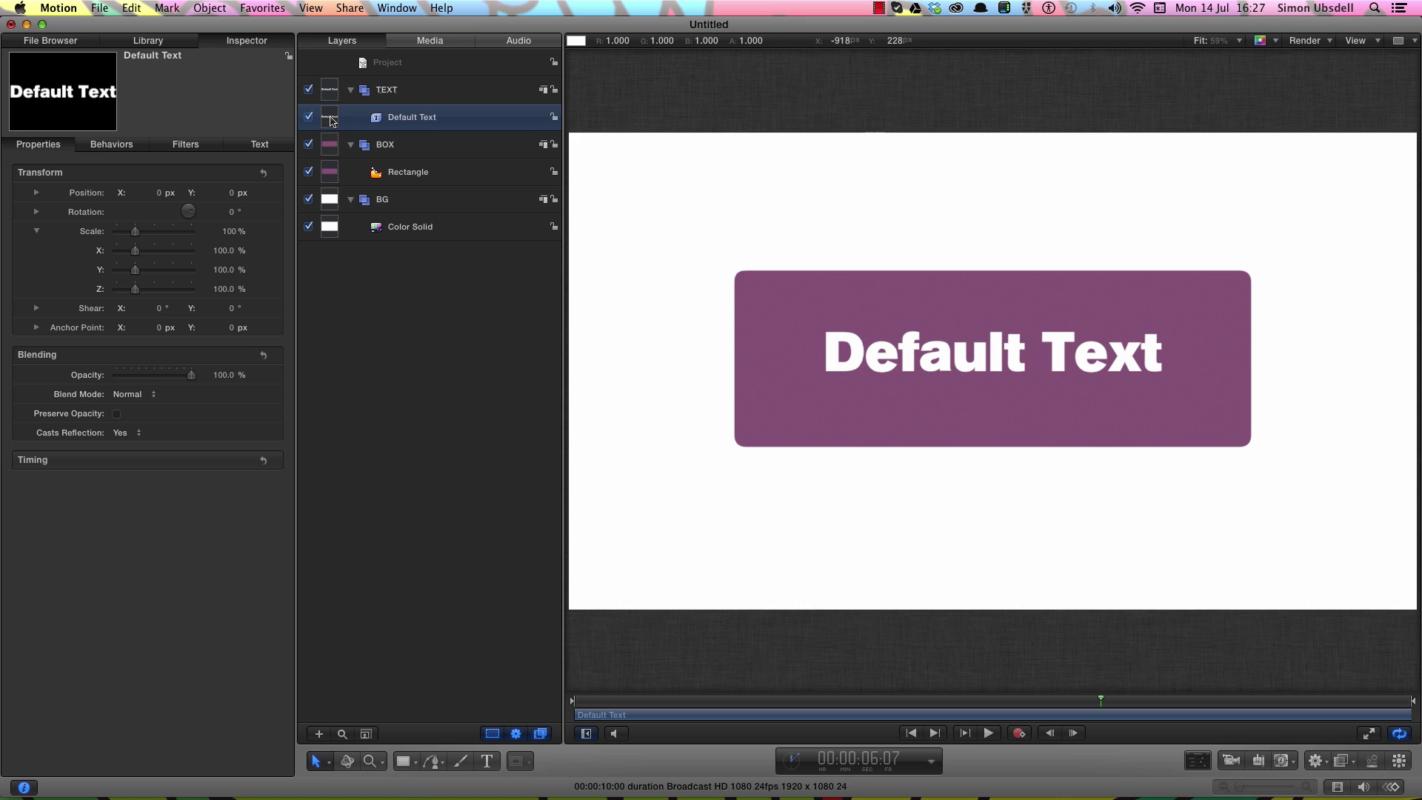
pyautogui.press('l')
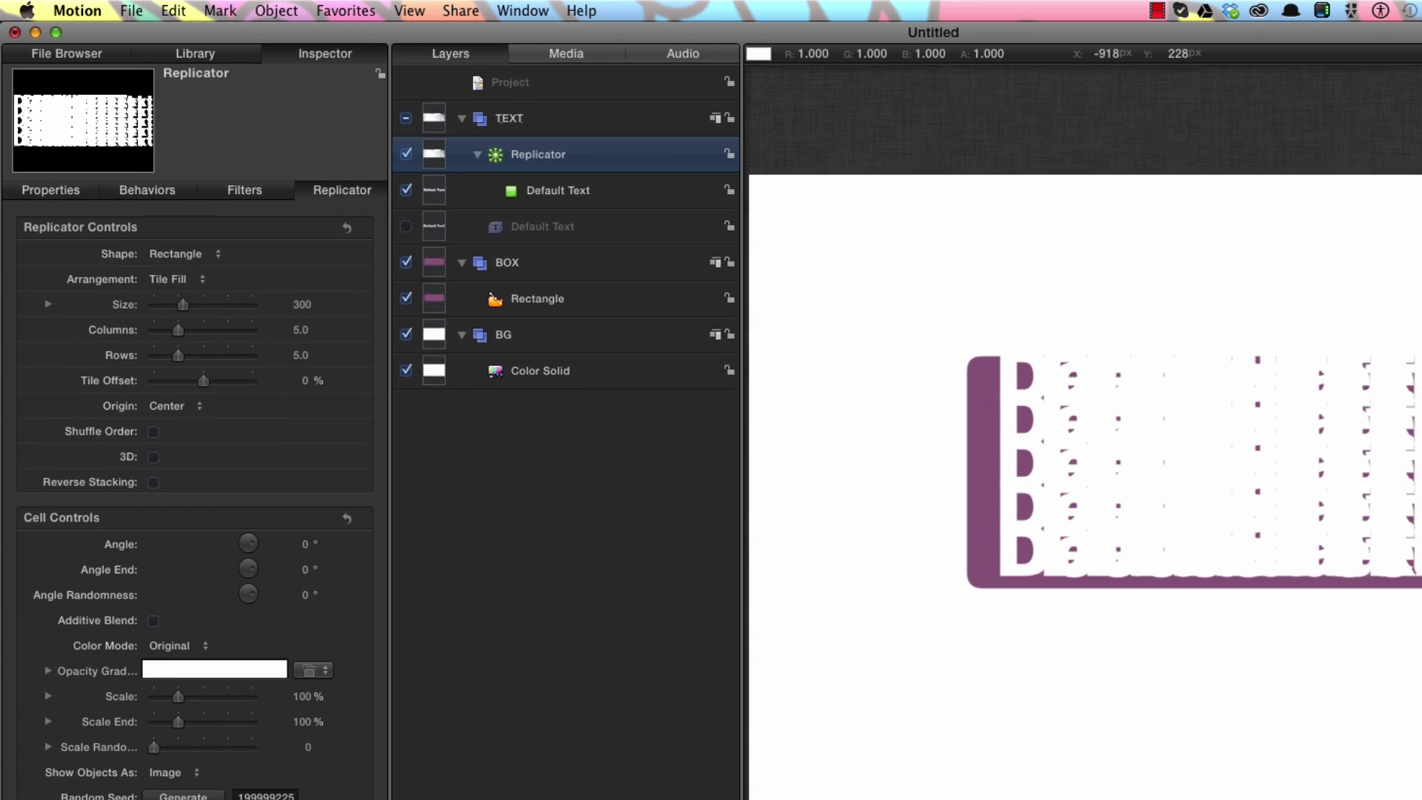
# Re-enable the original Default Text, stack it above the Replicator, and show the Replicator's settings.
pyautogui.moveTo(348, 131); pyautogui.dragTo(350, 180)
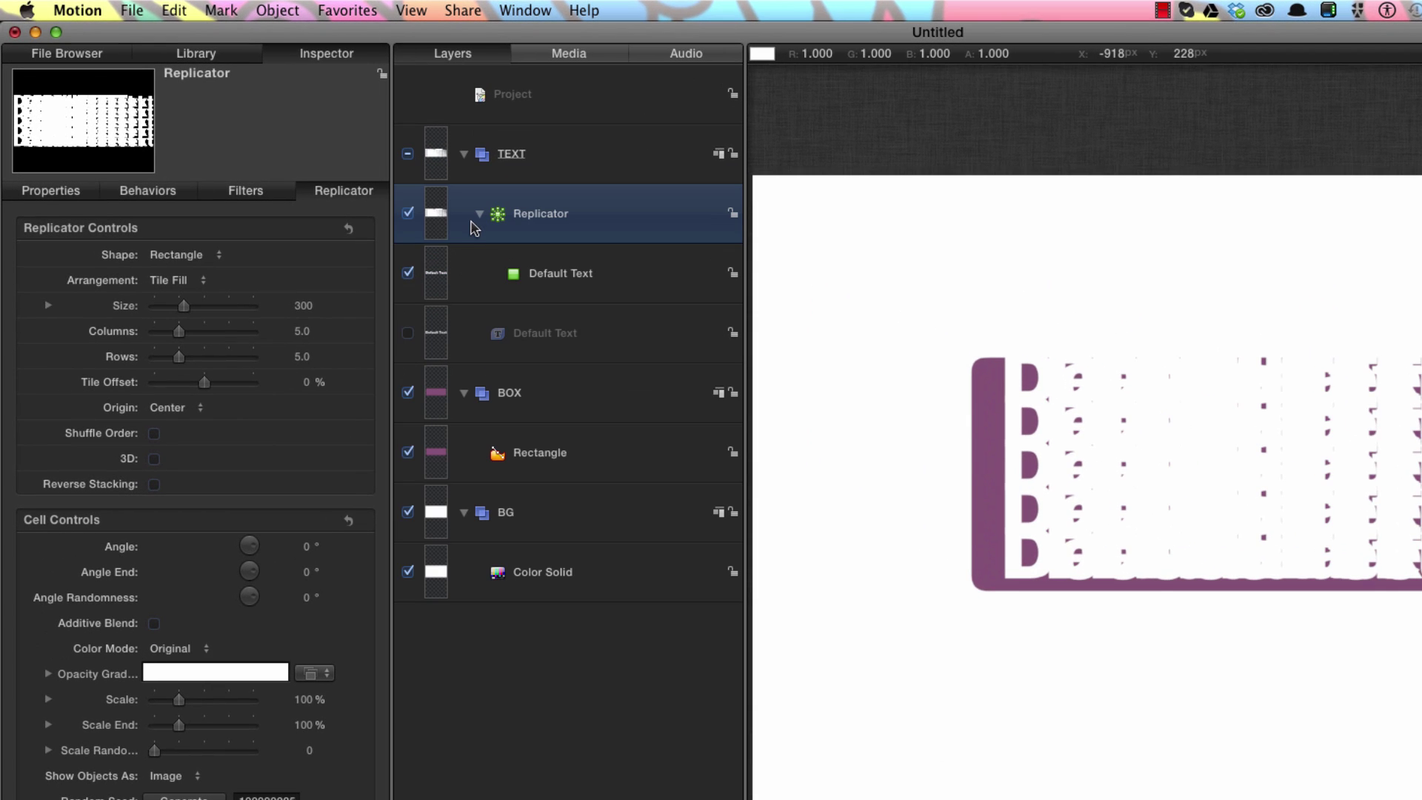
pyautogui.click(408, 333)
pyautogui.click(439, 337)
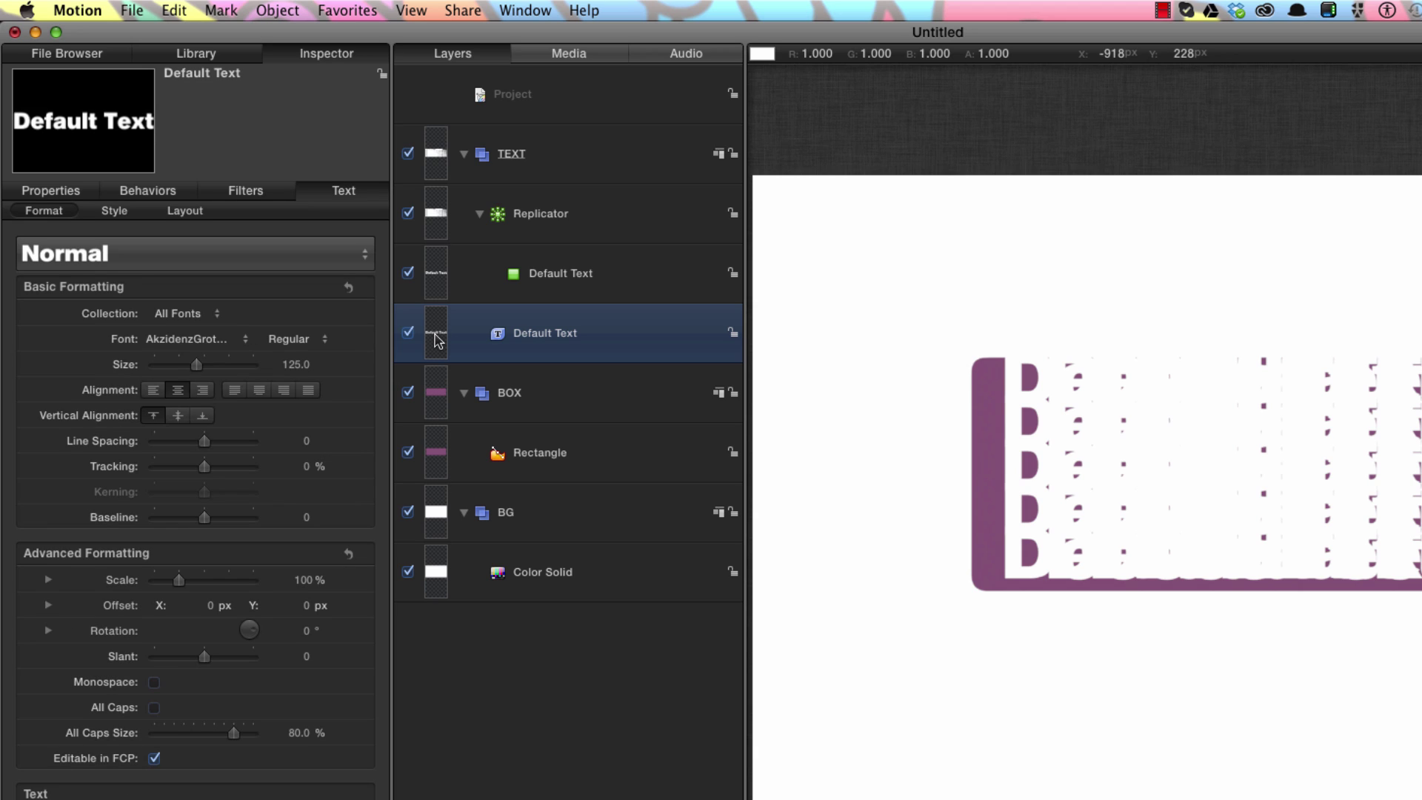
pyautogui.press('super+bracketright')
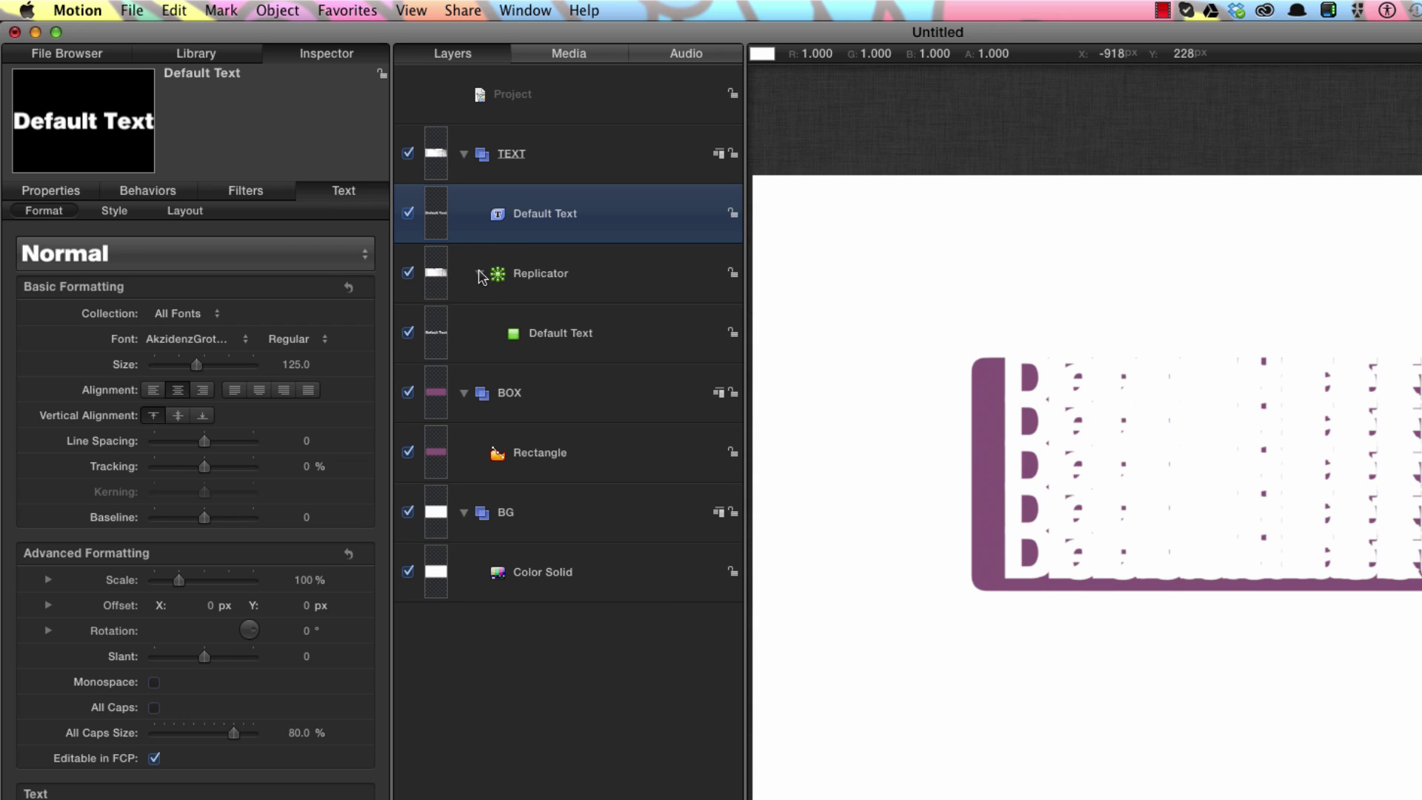
pyautogui.click(440, 281)
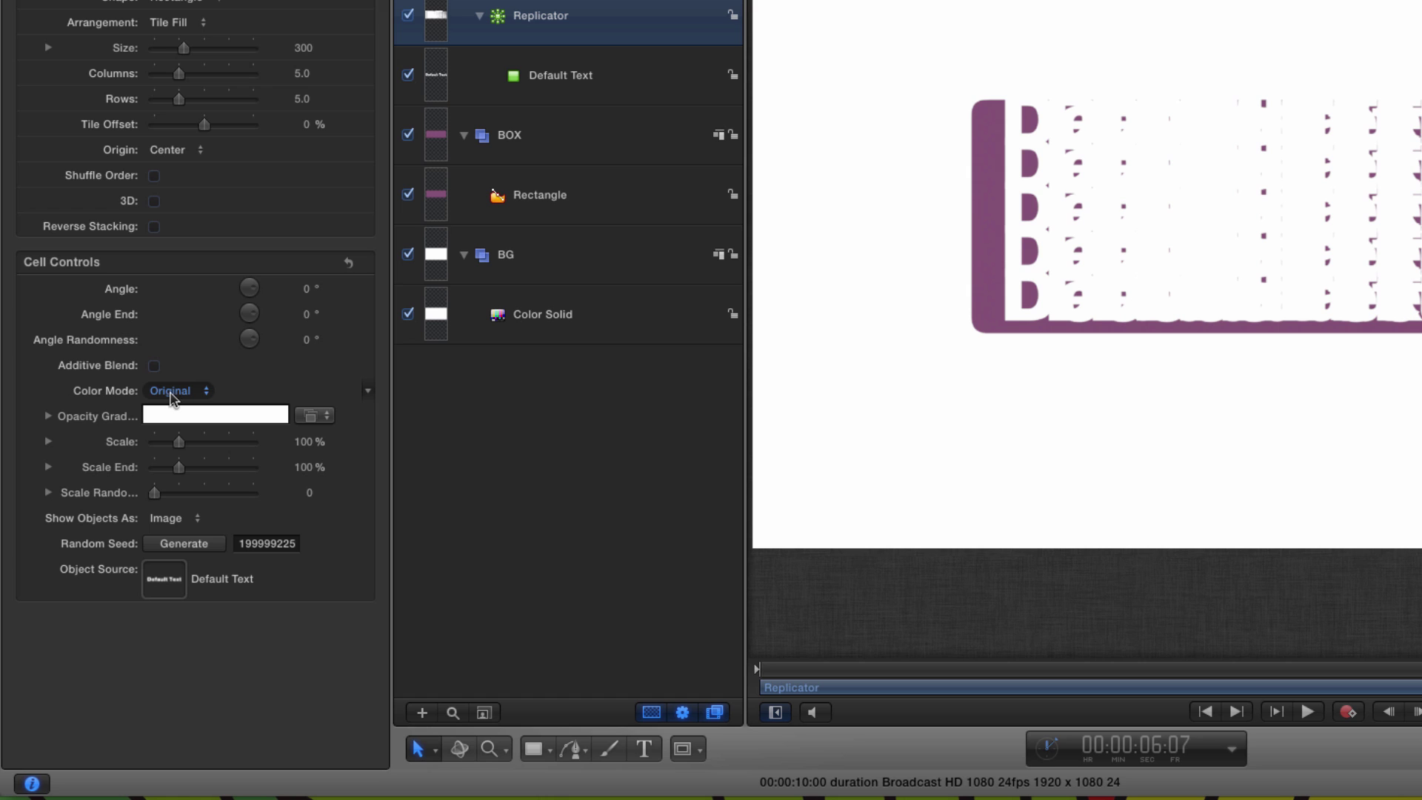
# Set the Replicator's Color Mode to Over Pattern and remove the blue gradient stop.
pyautogui.click(171, 394)
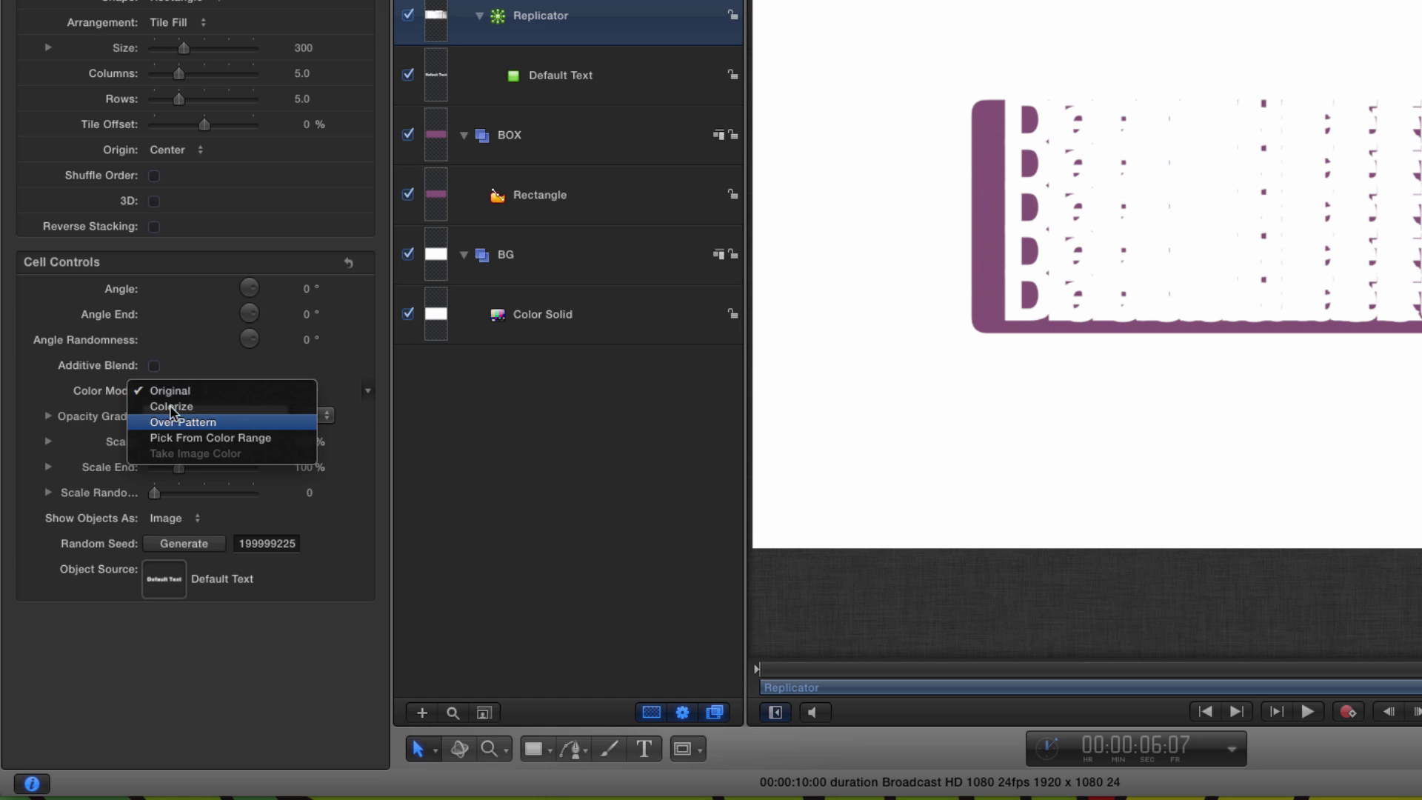
pyautogui.click(174, 423)
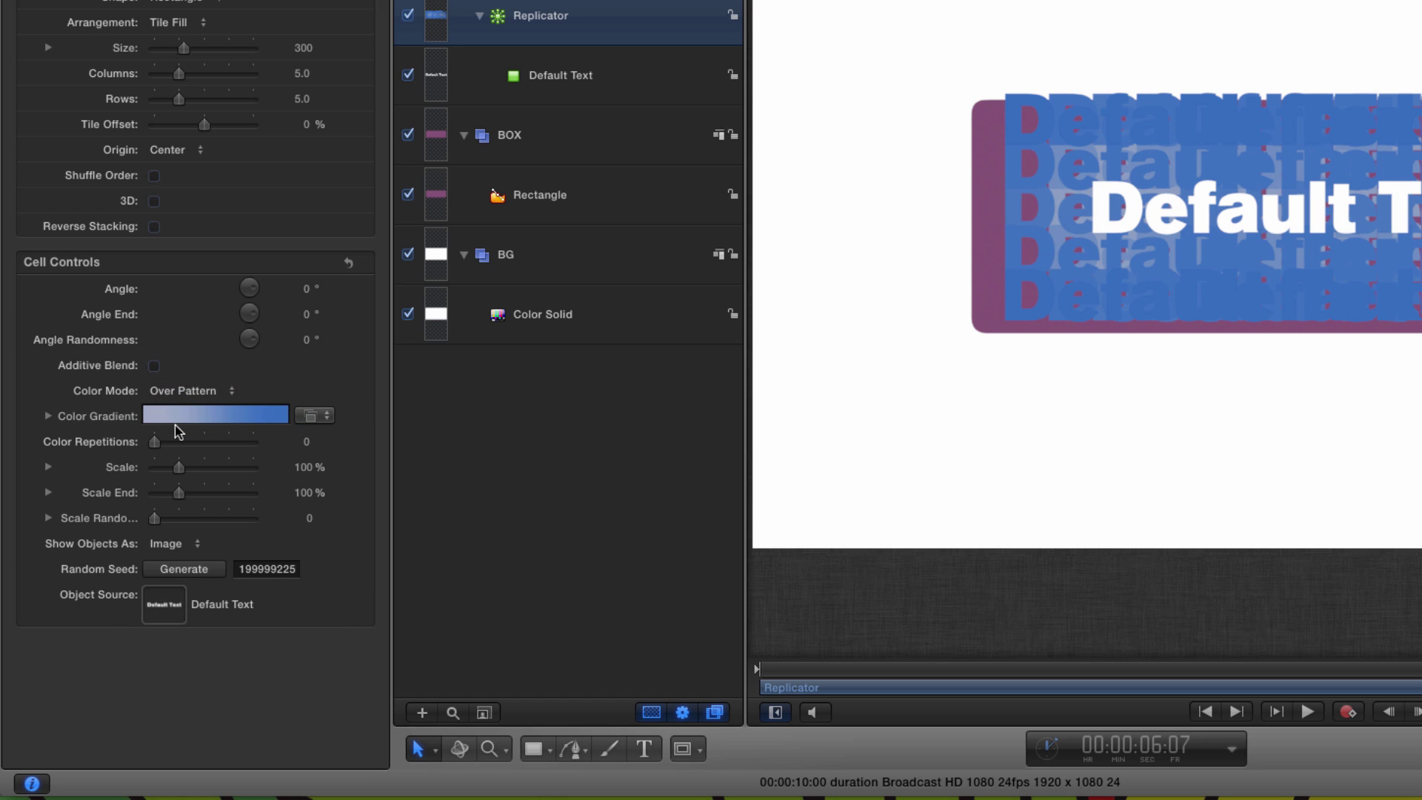
pyautogui.click(48, 417)
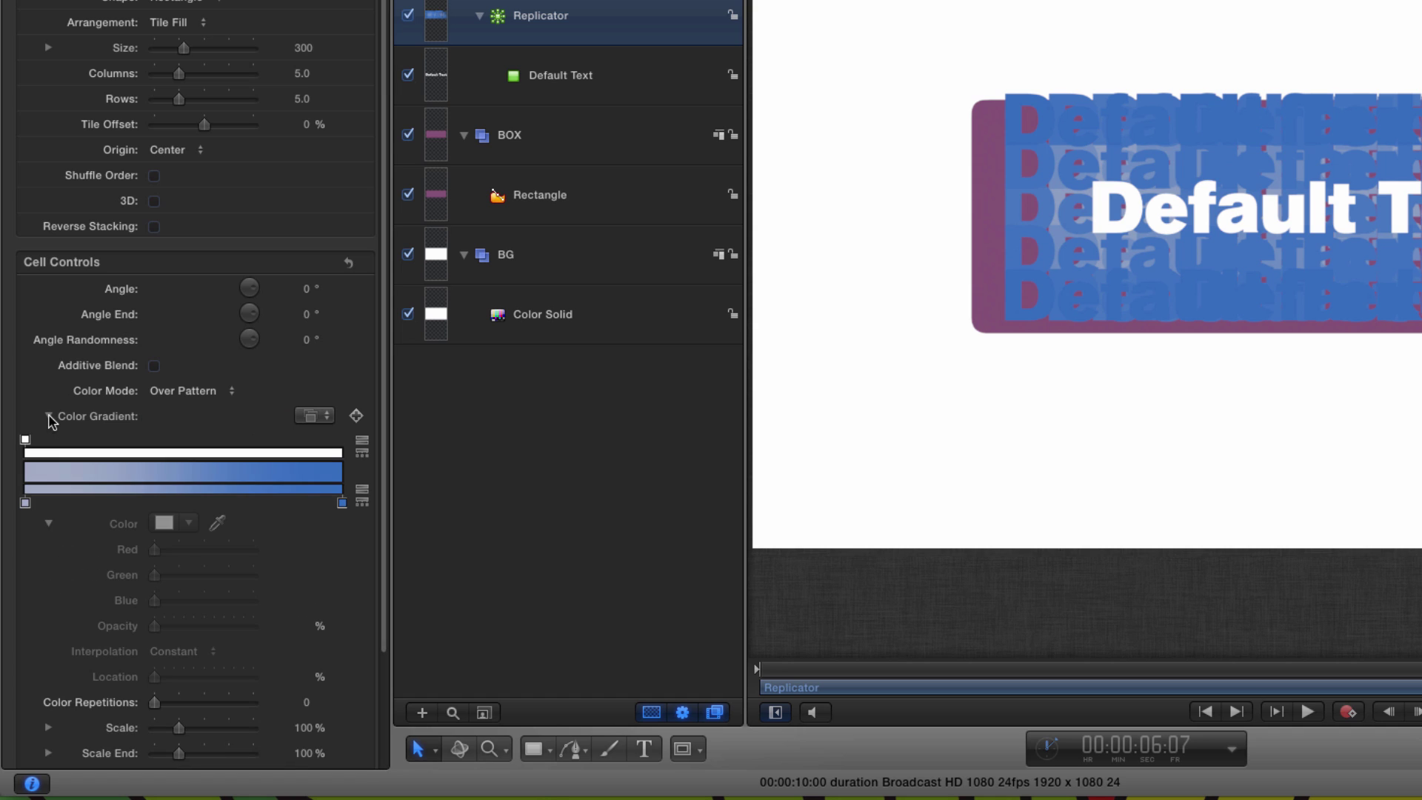
pyautogui.click(342, 503)
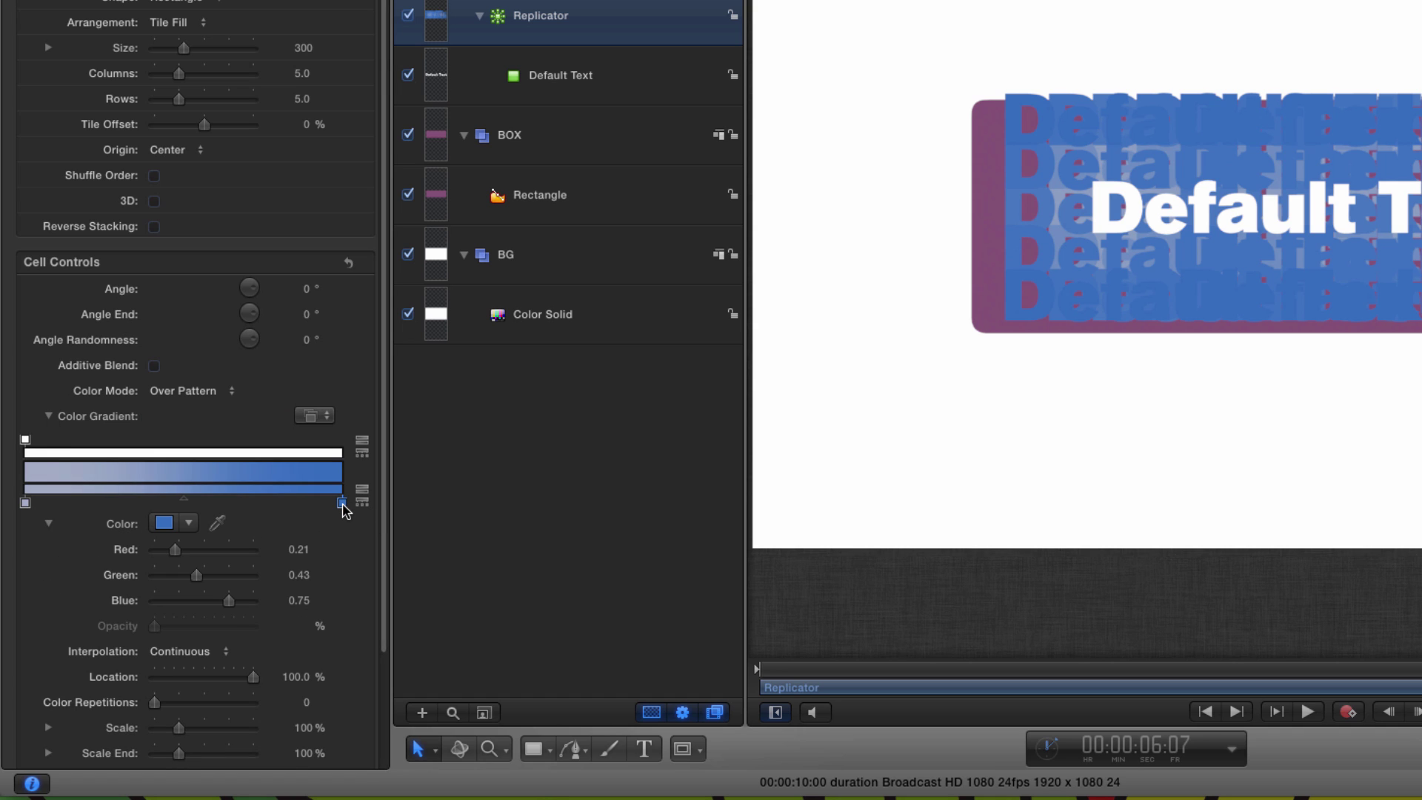
pyautogui.moveTo(343, 510); pyautogui.dragTo(349, 584)
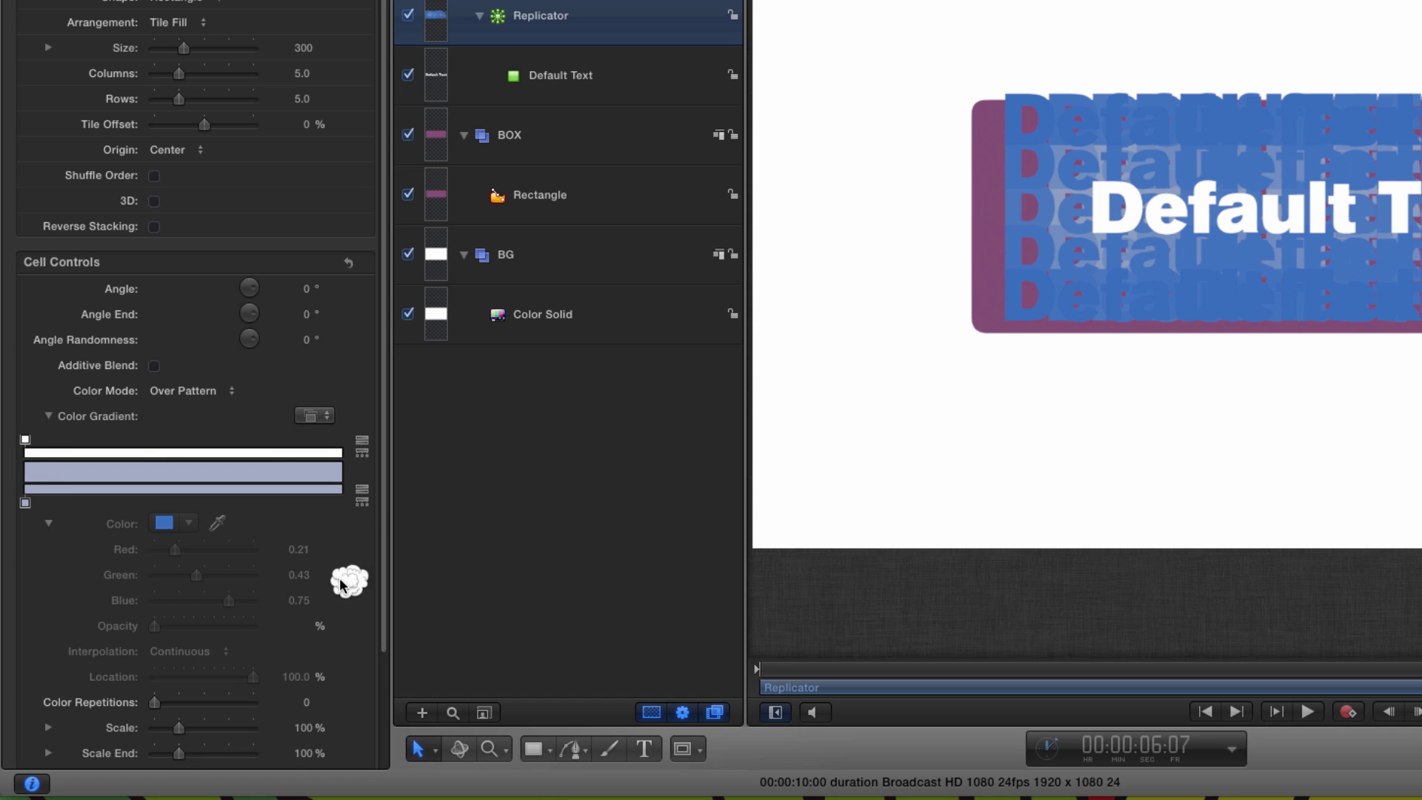
# Make the remaining gradient stop dark purple and set the replicator Shape to Line.
pyautogui.click(24, 503)
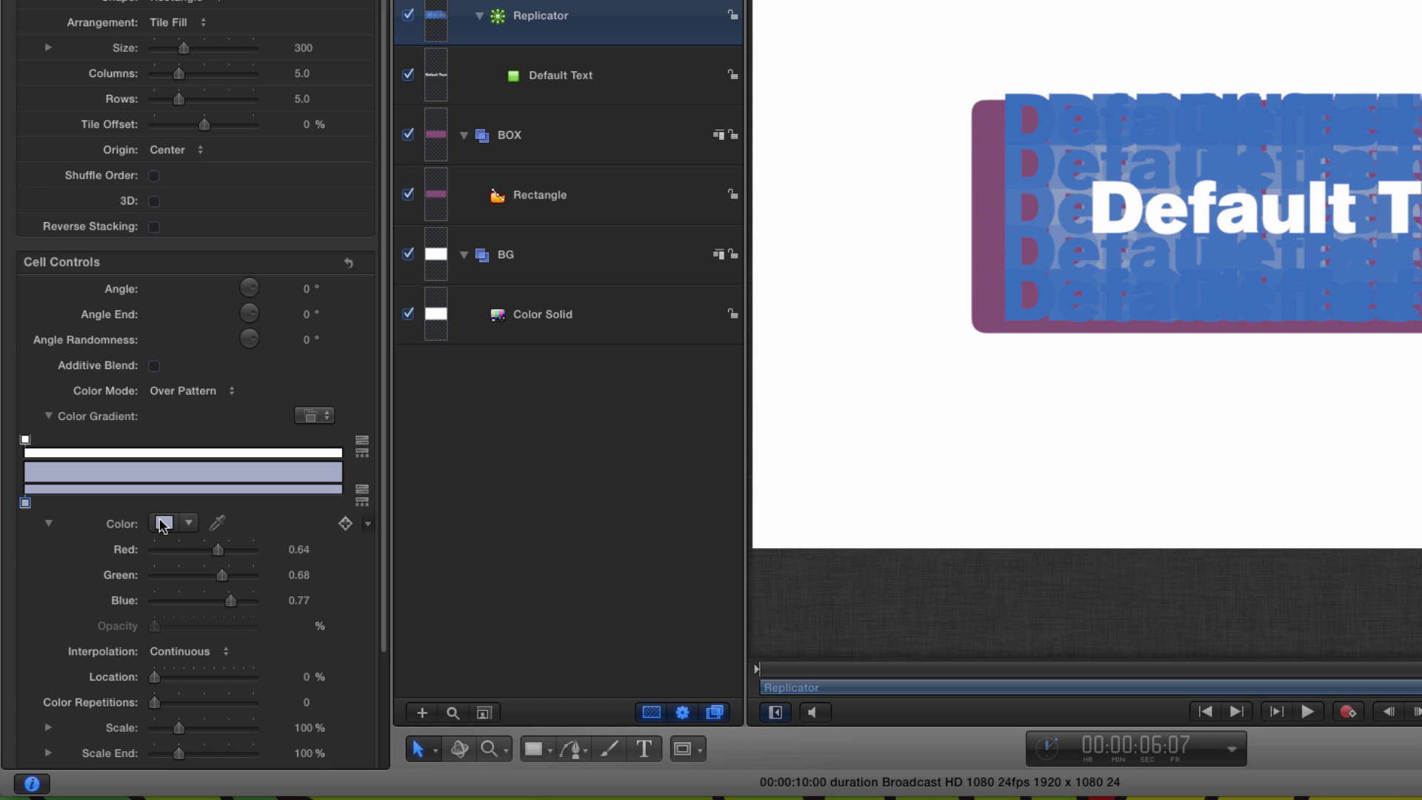
pyautogui.click(162, 523)
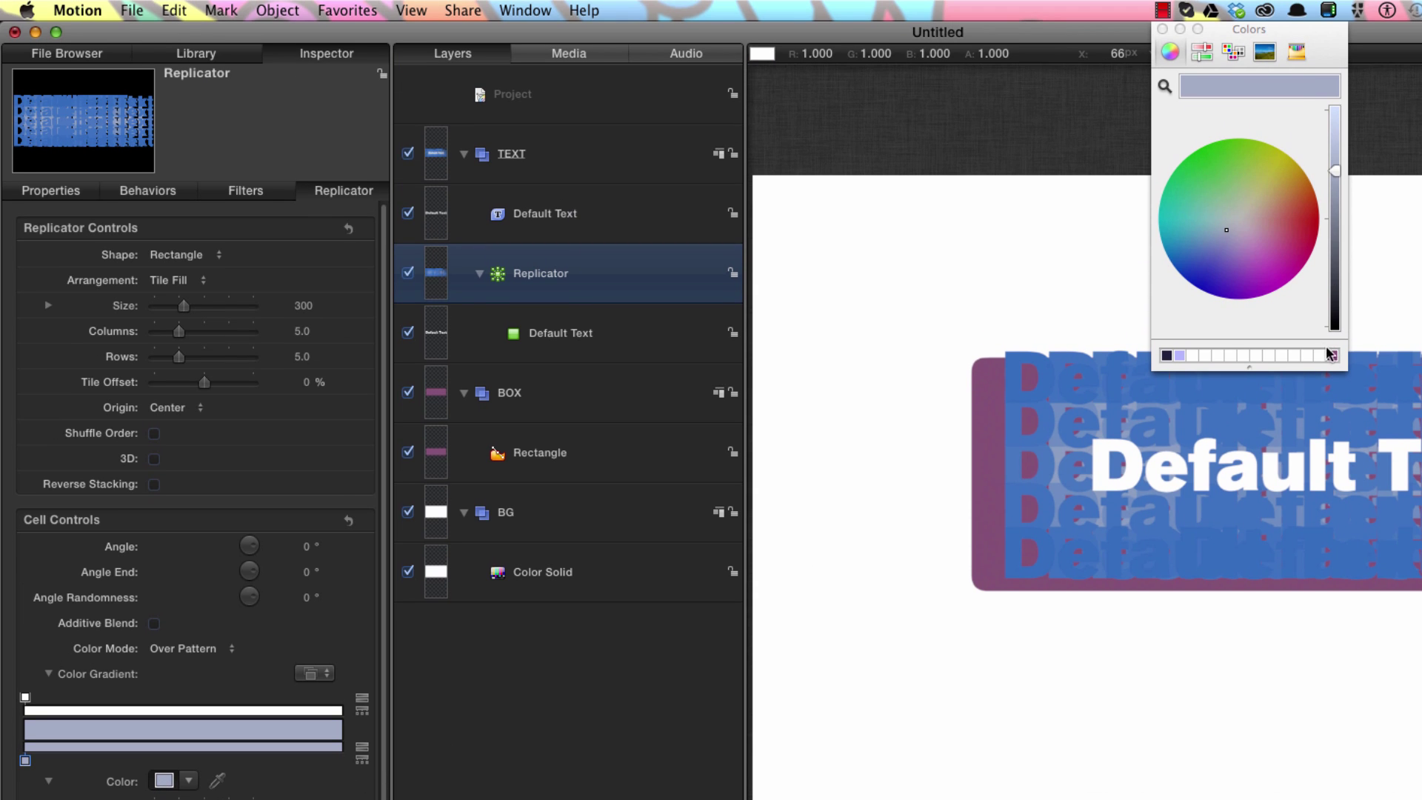
pyautogui.click(1333, 356)
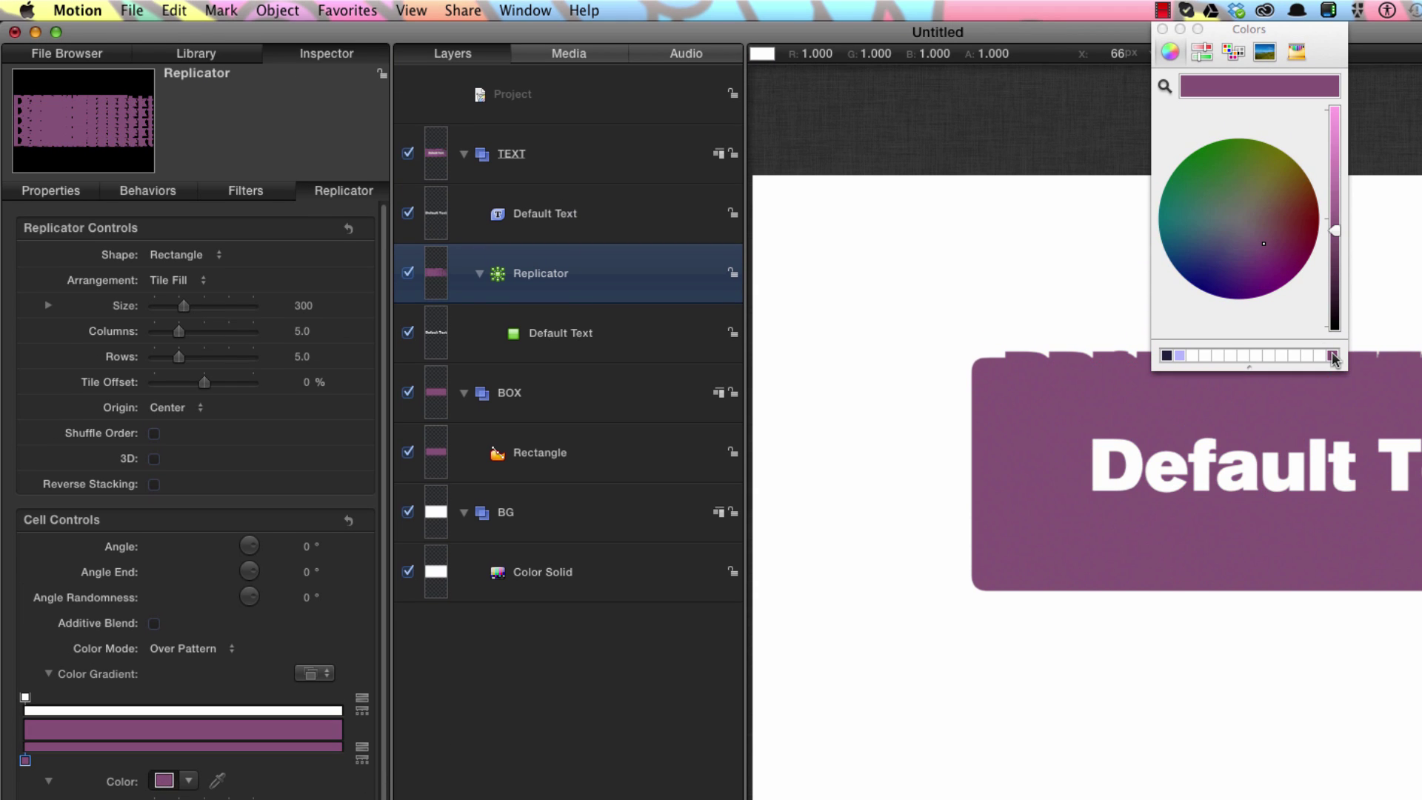
pyautogui.moveTo(1338, 234); pyautogui.dragTo(1338, 283)
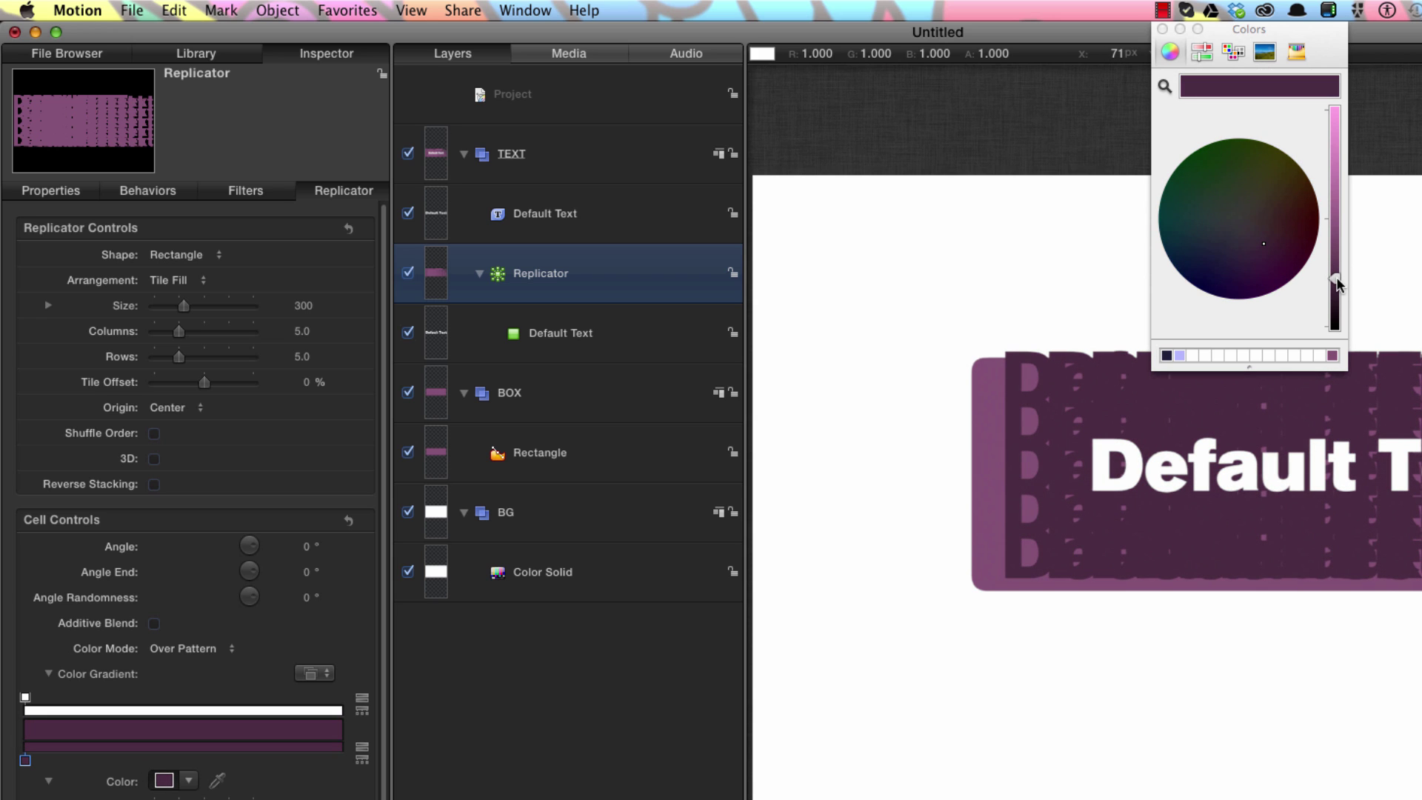
pyautogui.click(1162, 30)
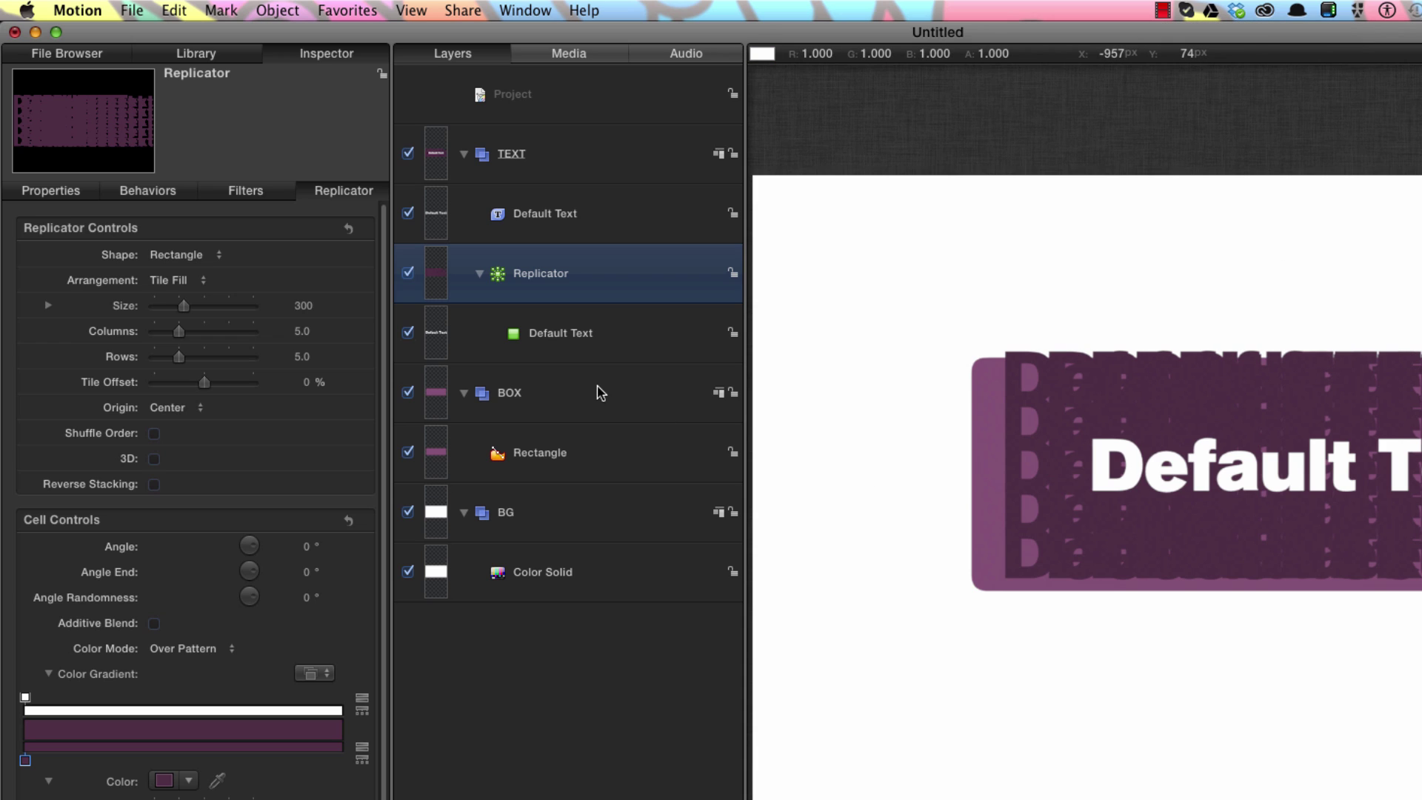
pyautogui.click(177, 256)
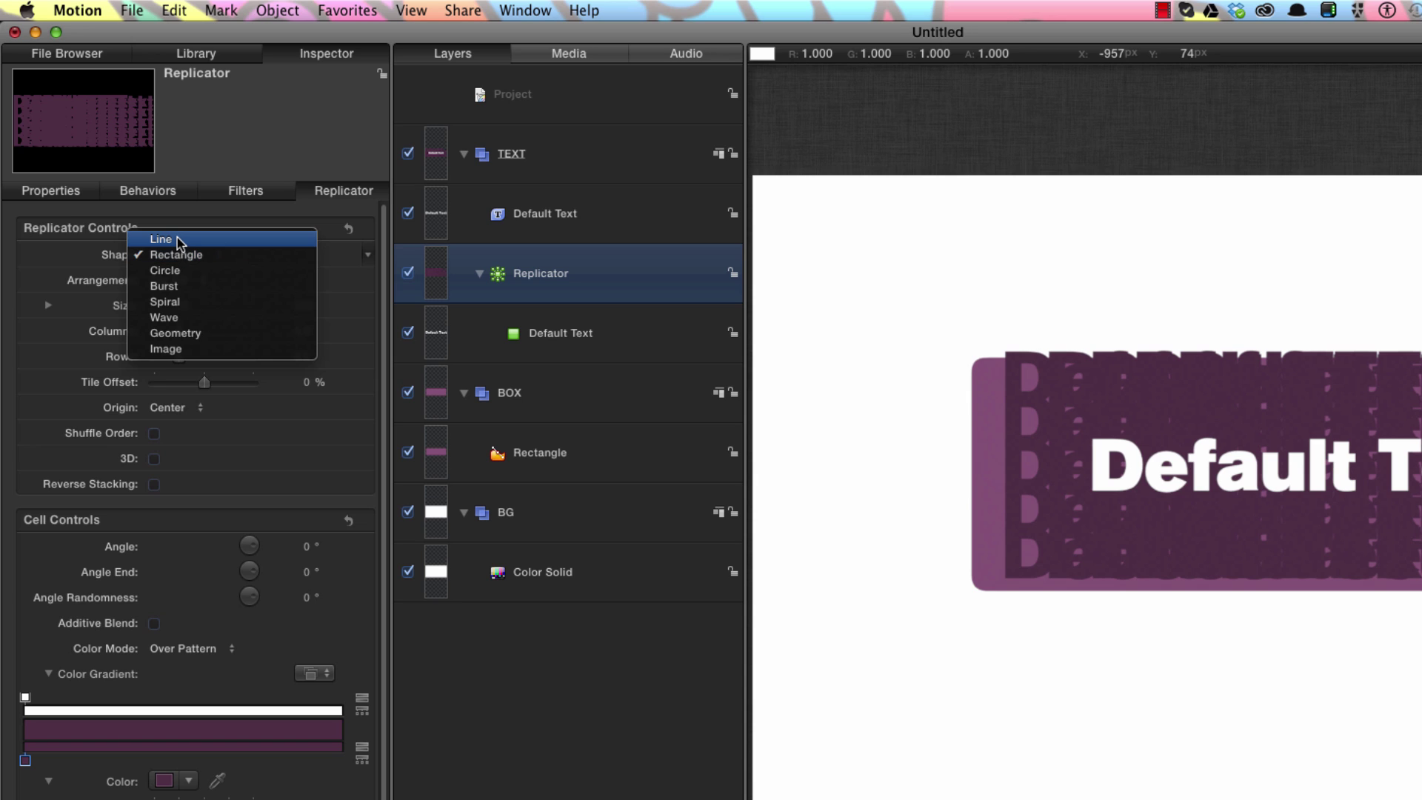
pyautogui.click(180, 240)
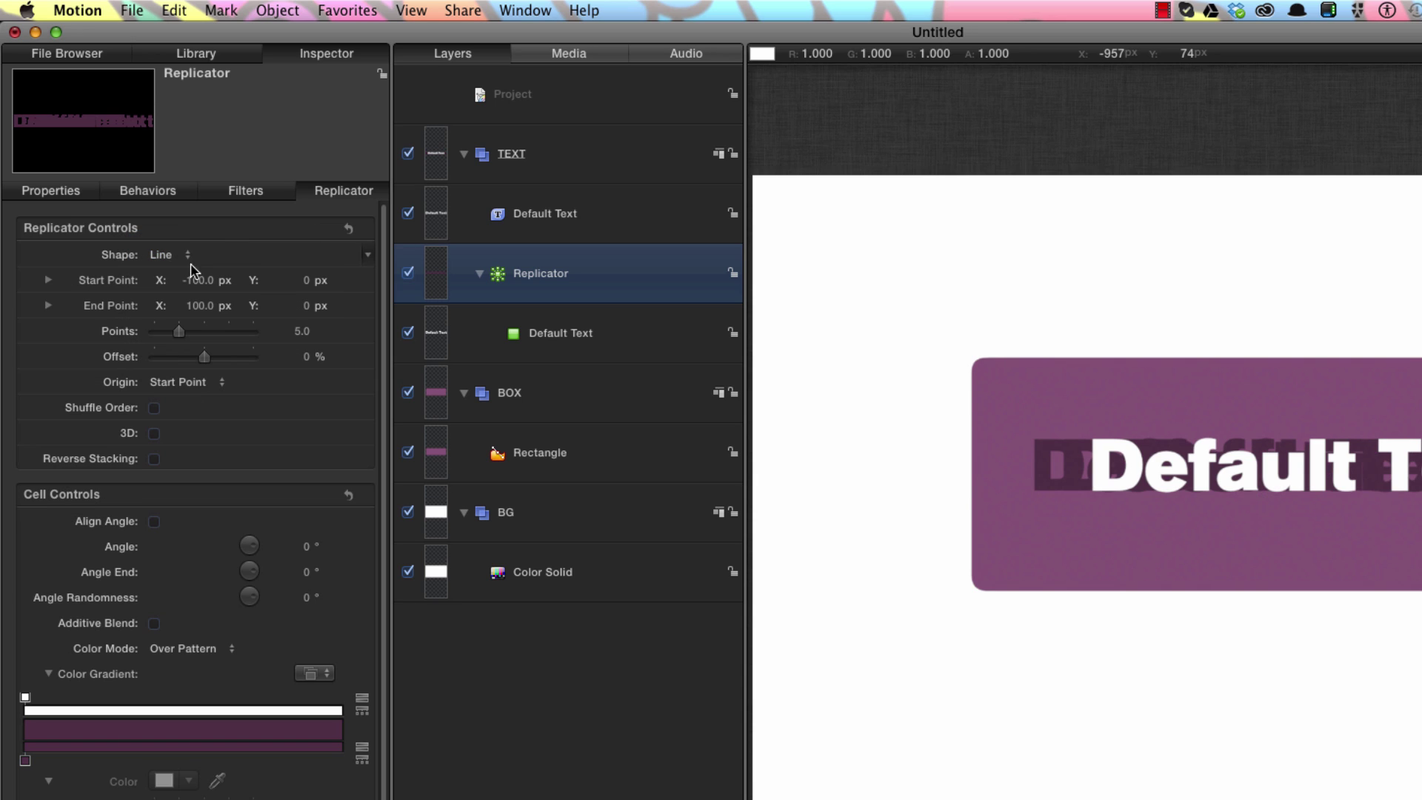
# Set the replicator line's Start Point X to 0.
pyautogui.click(201, 280)
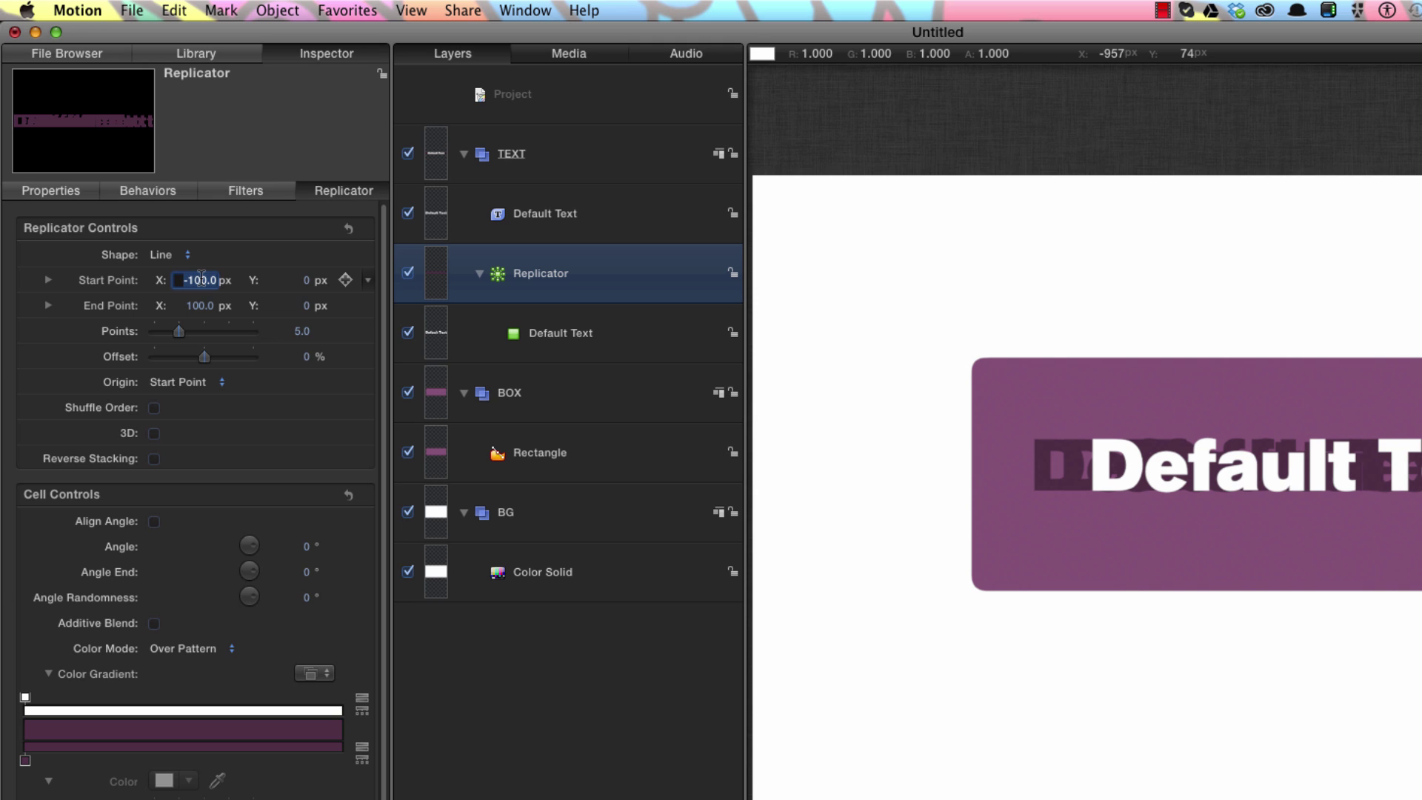
pyautogui.write('0')
pyautogui.press('Return')
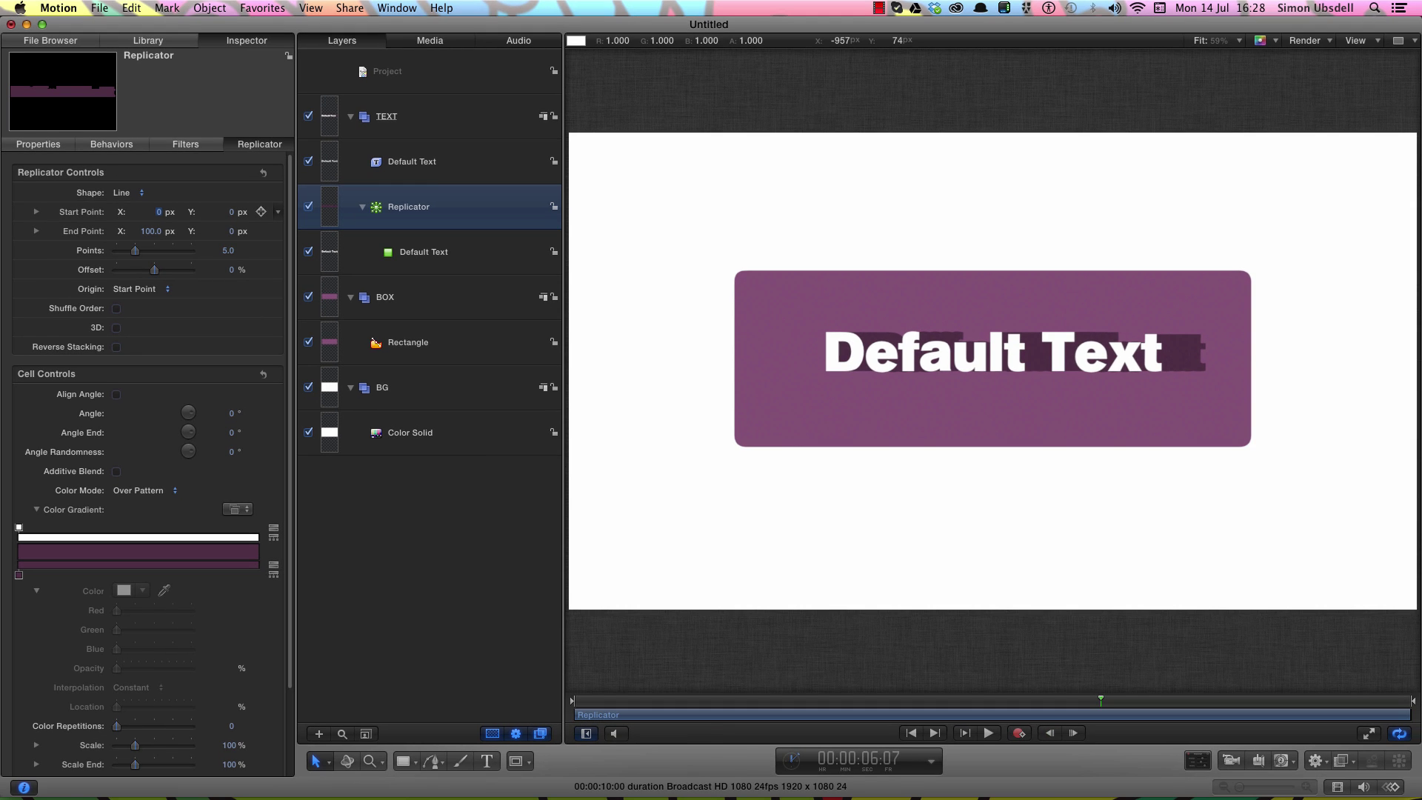
# With Adjust Item, drag the line's end point diagonally down-right to 825.1, -638.9 px.
pyautogui.click(993, 370)
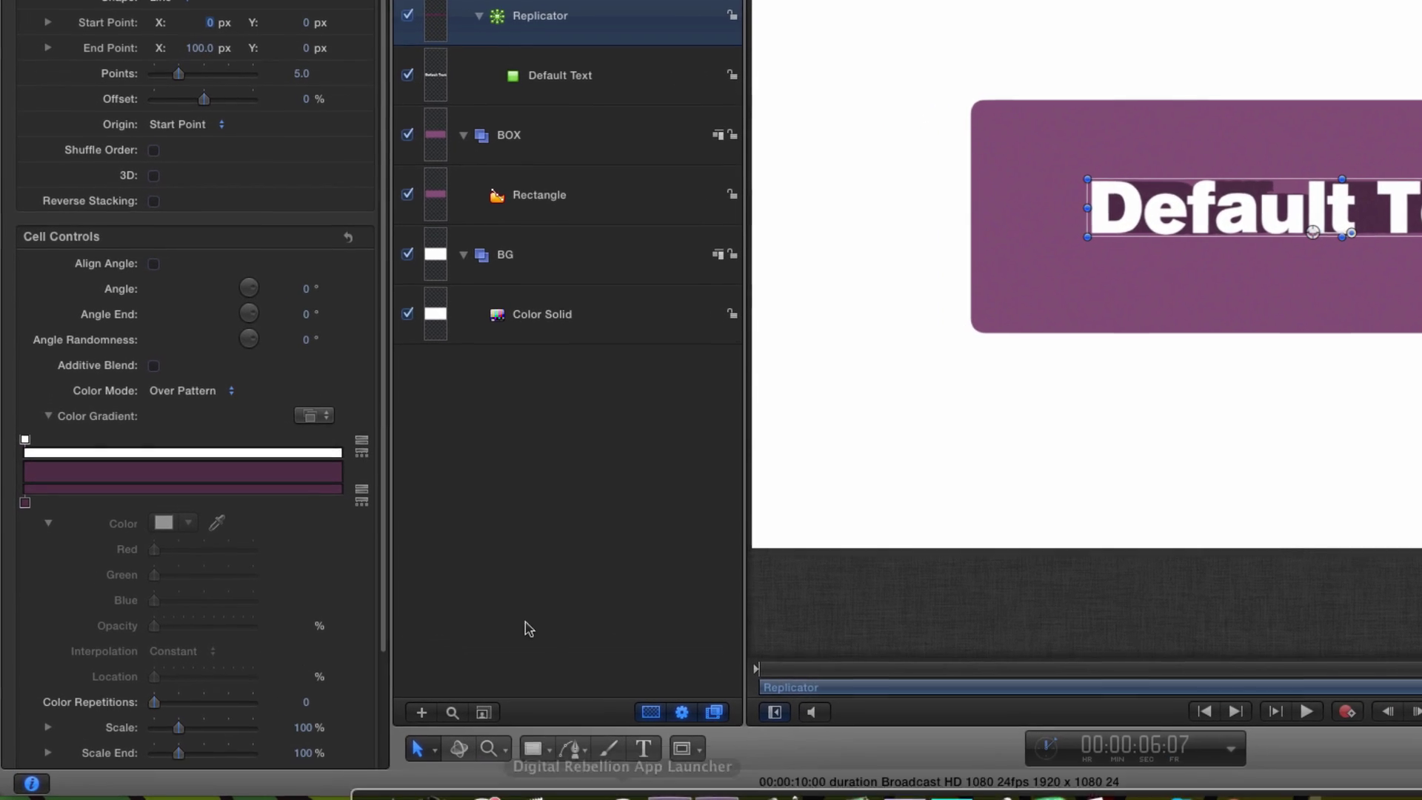
pyautogui.click(435, 751)
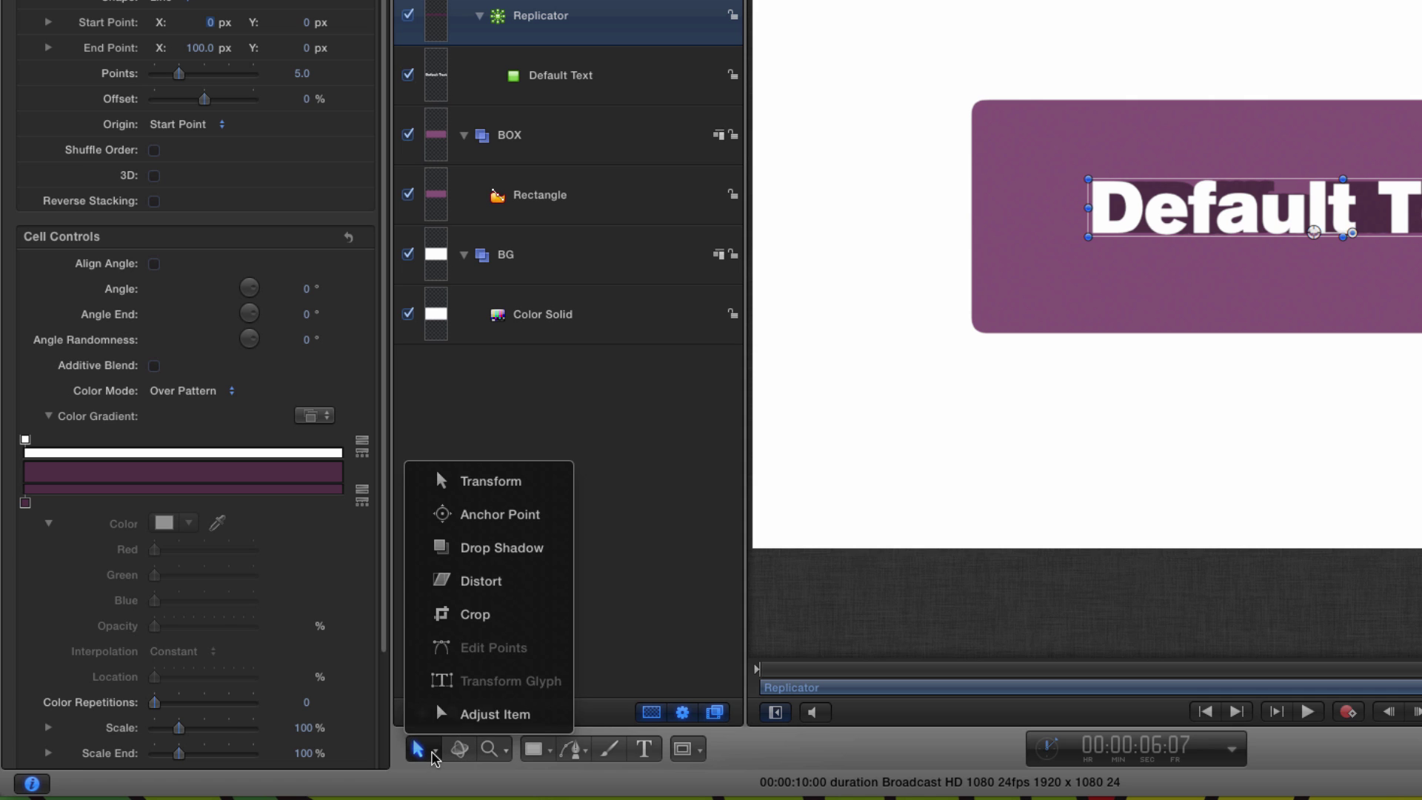
pyautogui.click(474, 717)
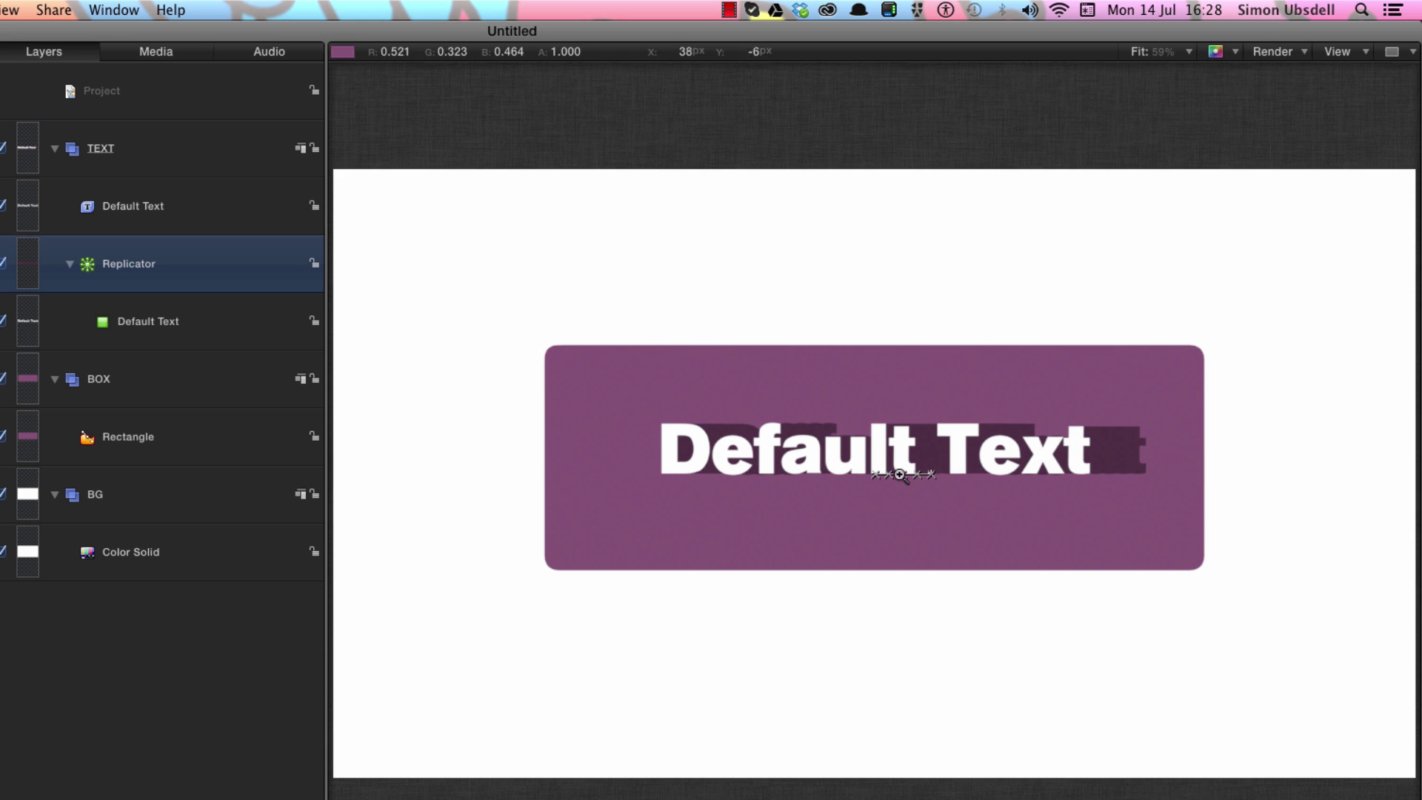
pyautogui.moveTo(896, 484); pyautogui.dragTo(1048, 546)
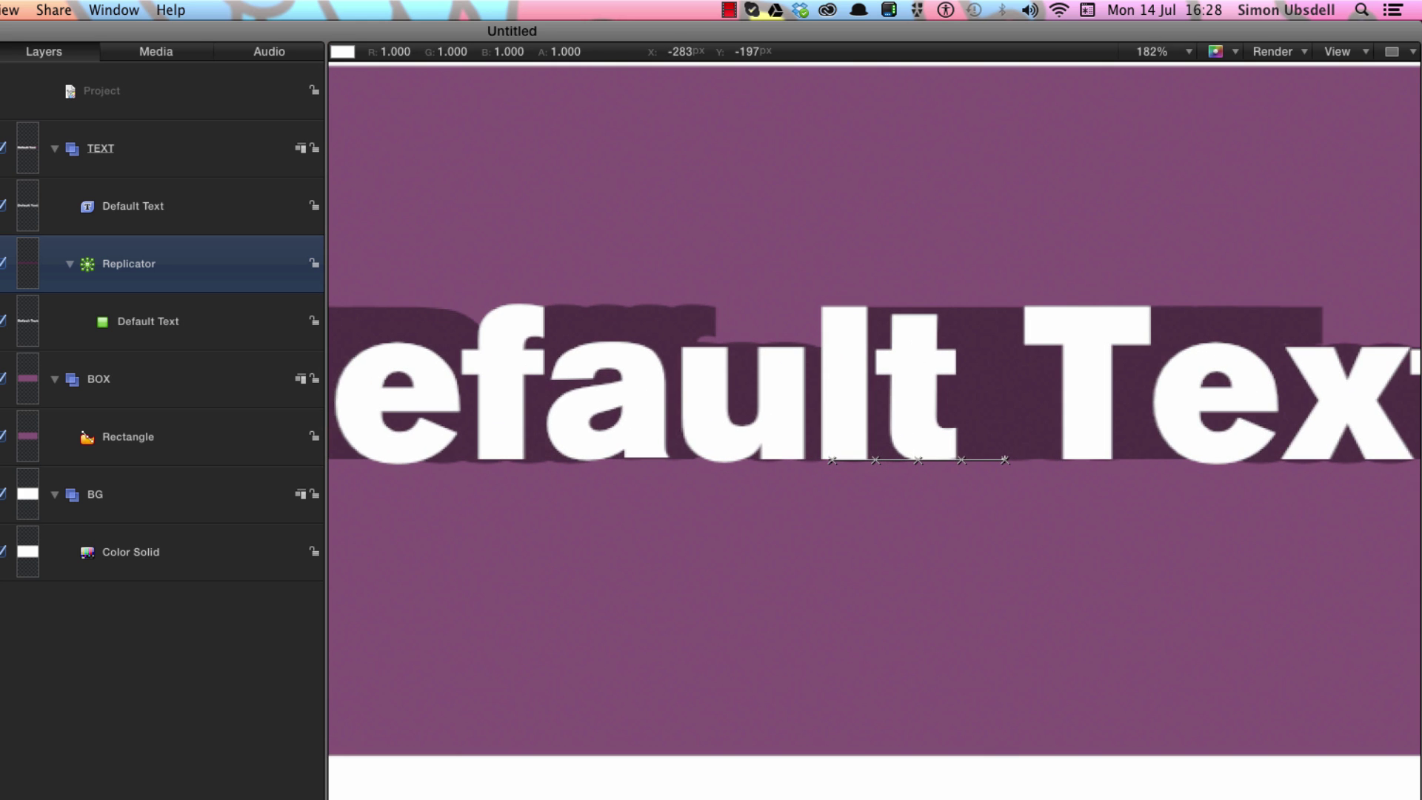
pyautogui.moveTo(1004, 460); pyautogui.dragTo(1341, 799)
pyautogui.hotkey('shift', 'z')
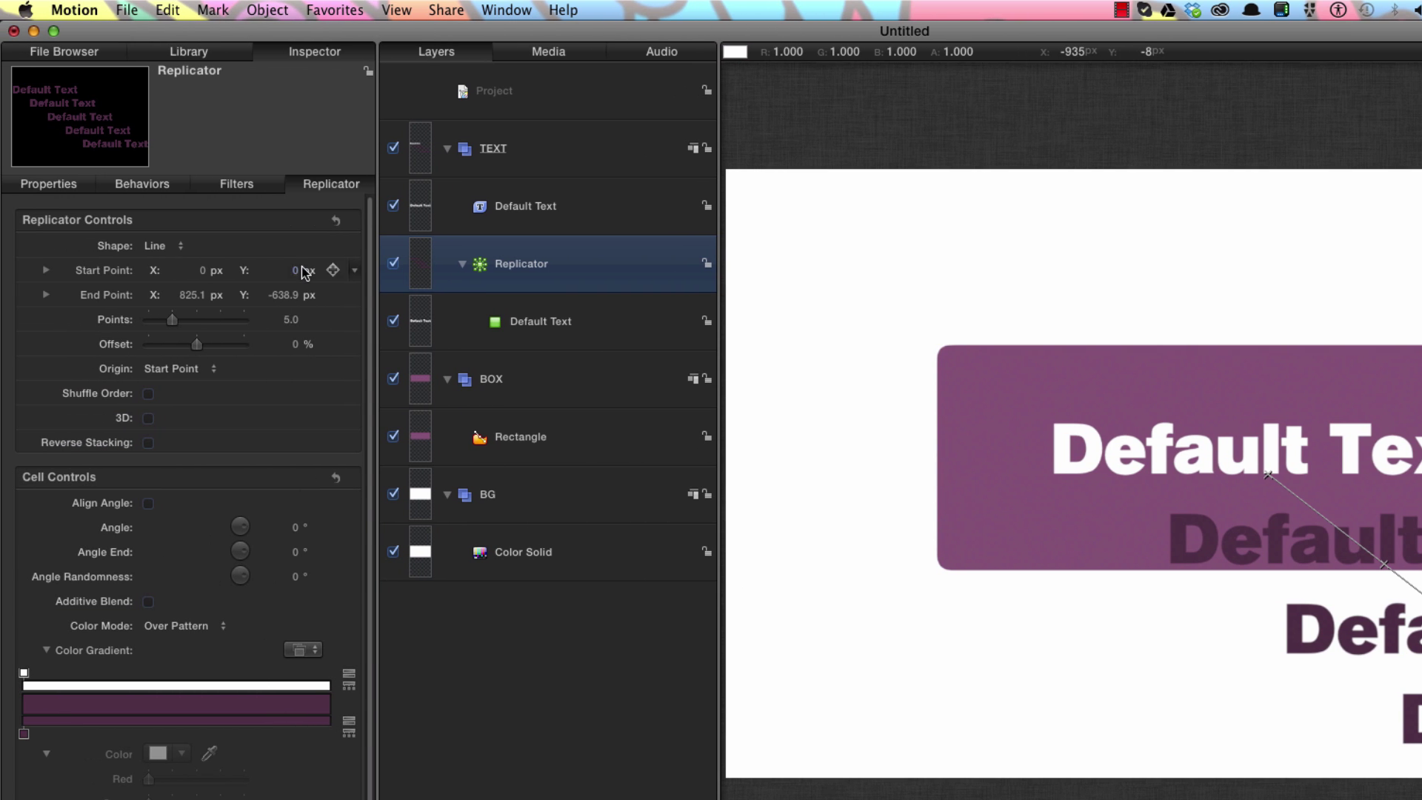
pyautogui.click(291, 320)
# Raise the Replicator's point count, trying 33 and 6, then dragging it higher.
pyautogui.click(291, 319)
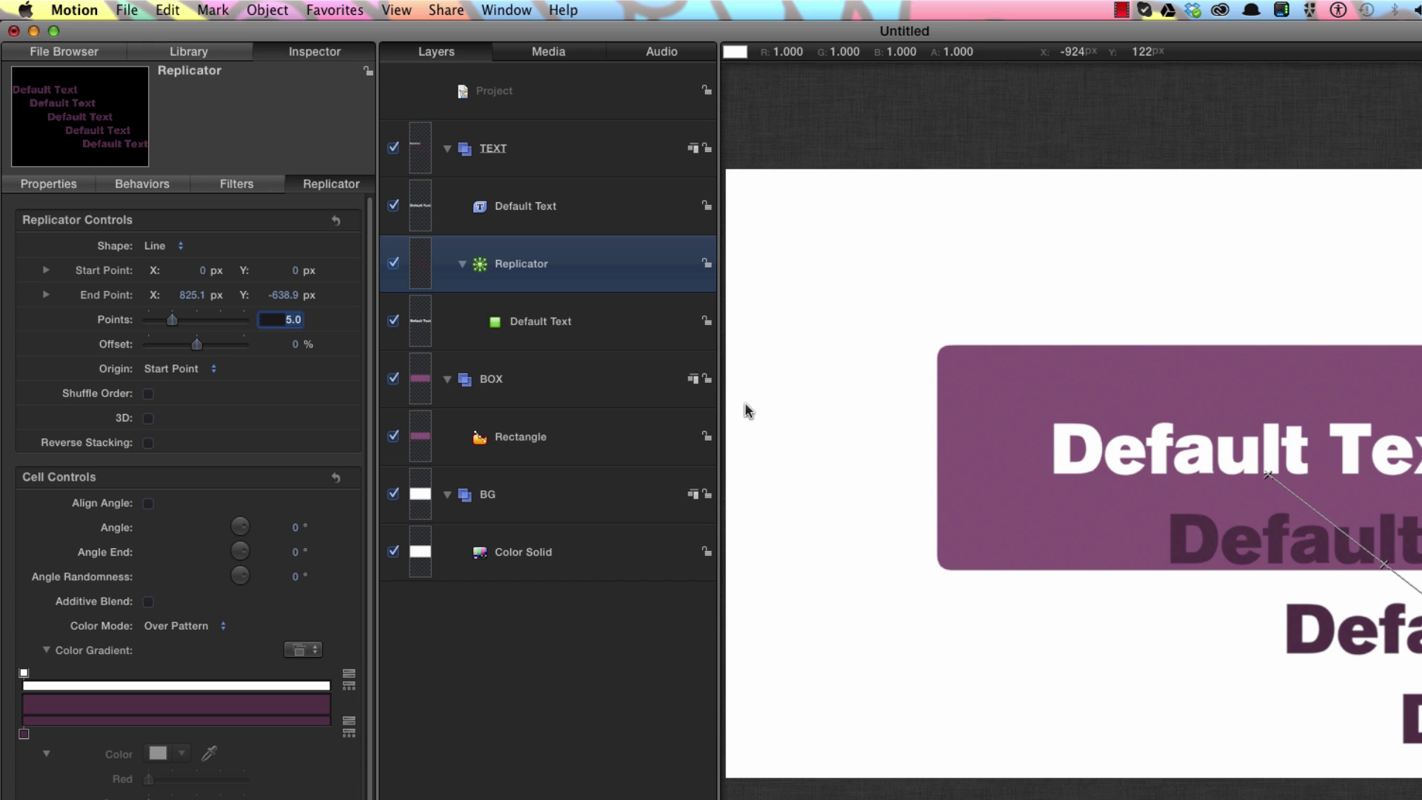
pyautogui.write('33')
pyautogui.press('Return')
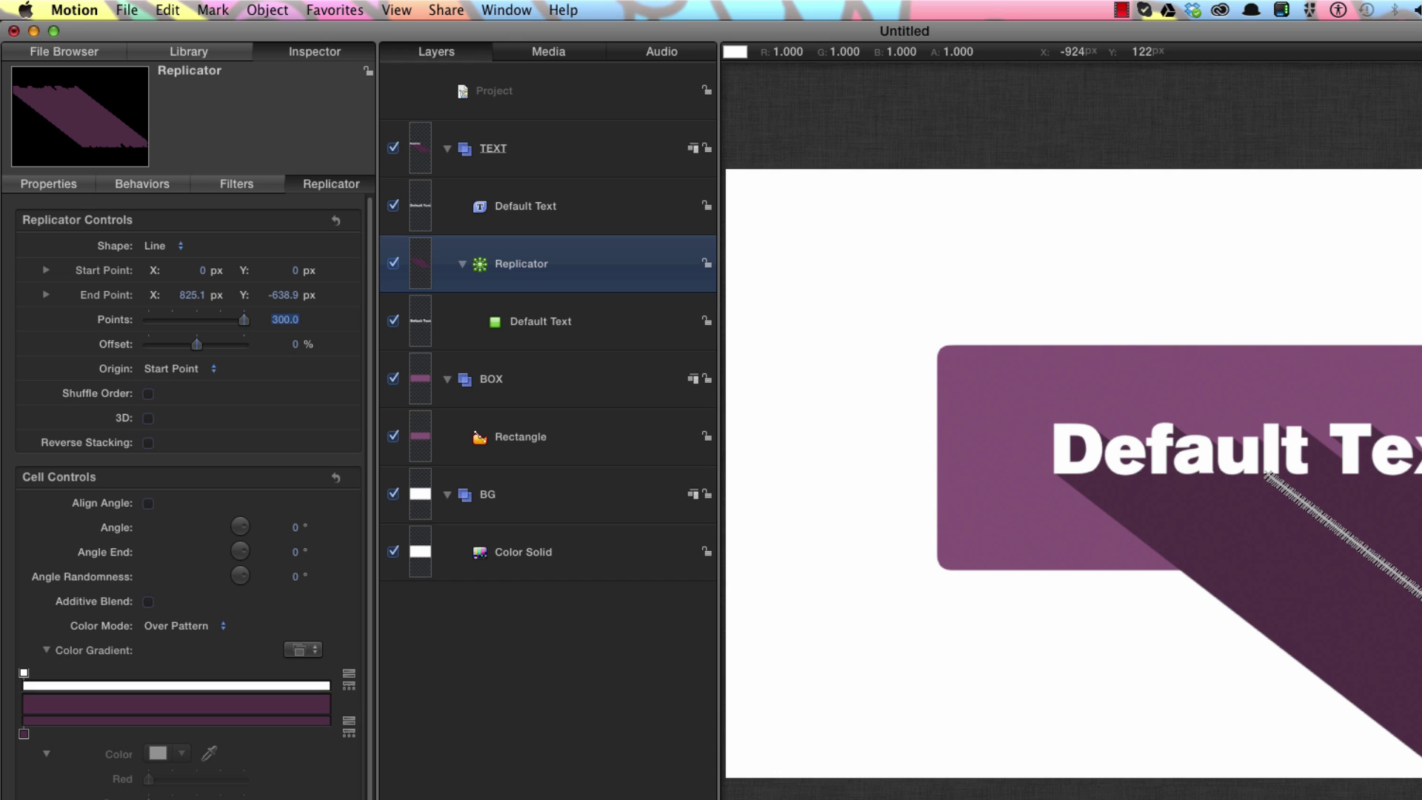
pyautogui.click(291, 317)
pyautogui.write('6')
pyautogui.press('Return')
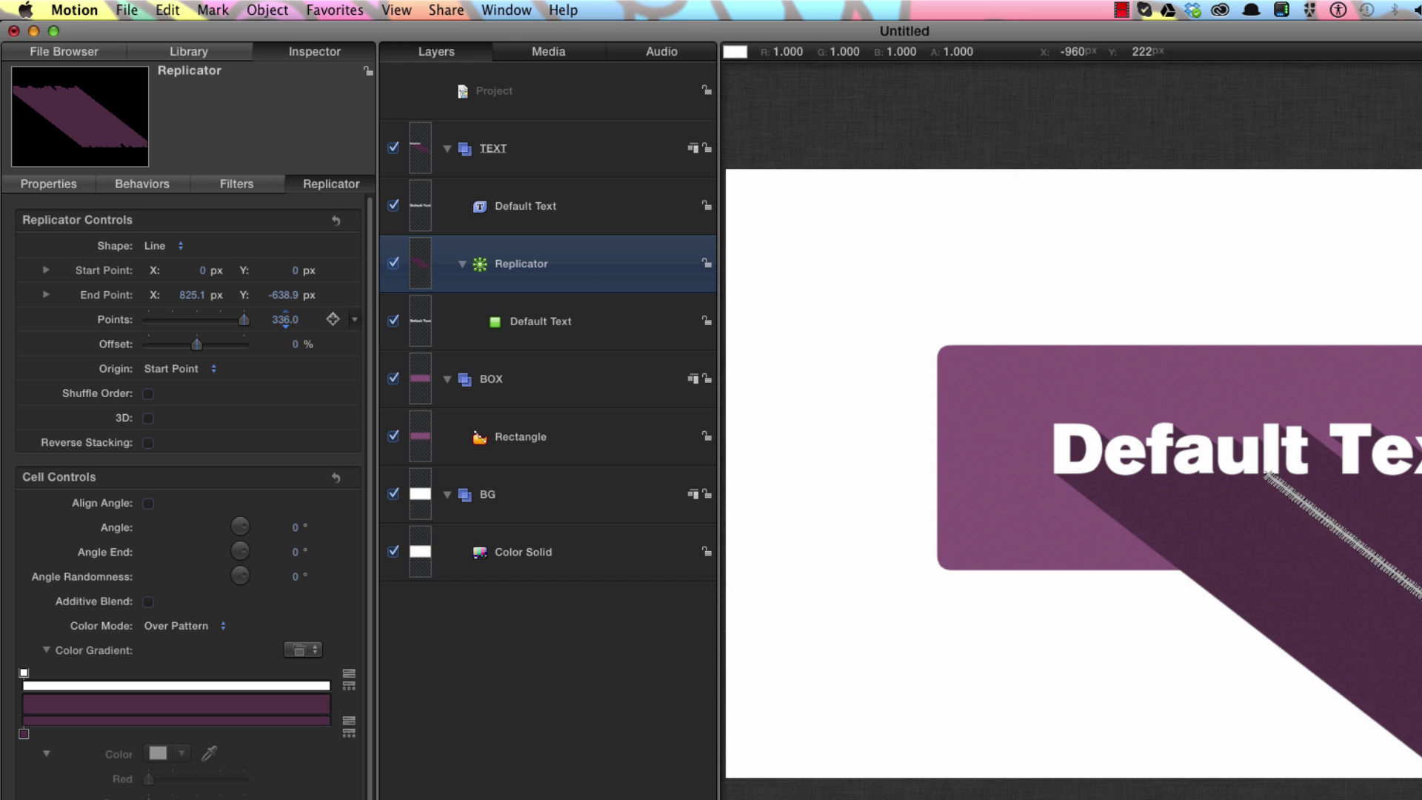
pyautogui.moveTo(288, 324); pyautogui.dragTo(286, 312)
# Set the Points to exactly 300 so the copies merge into a solid long shadow.
pyautogui.moveTo(1189, 574); pyautogui.dragTo(1368, 660)
pyautogui.moveTo(286, 319); pyautogui.dragTo(305, 319)
pyautogui.click(285, 319)
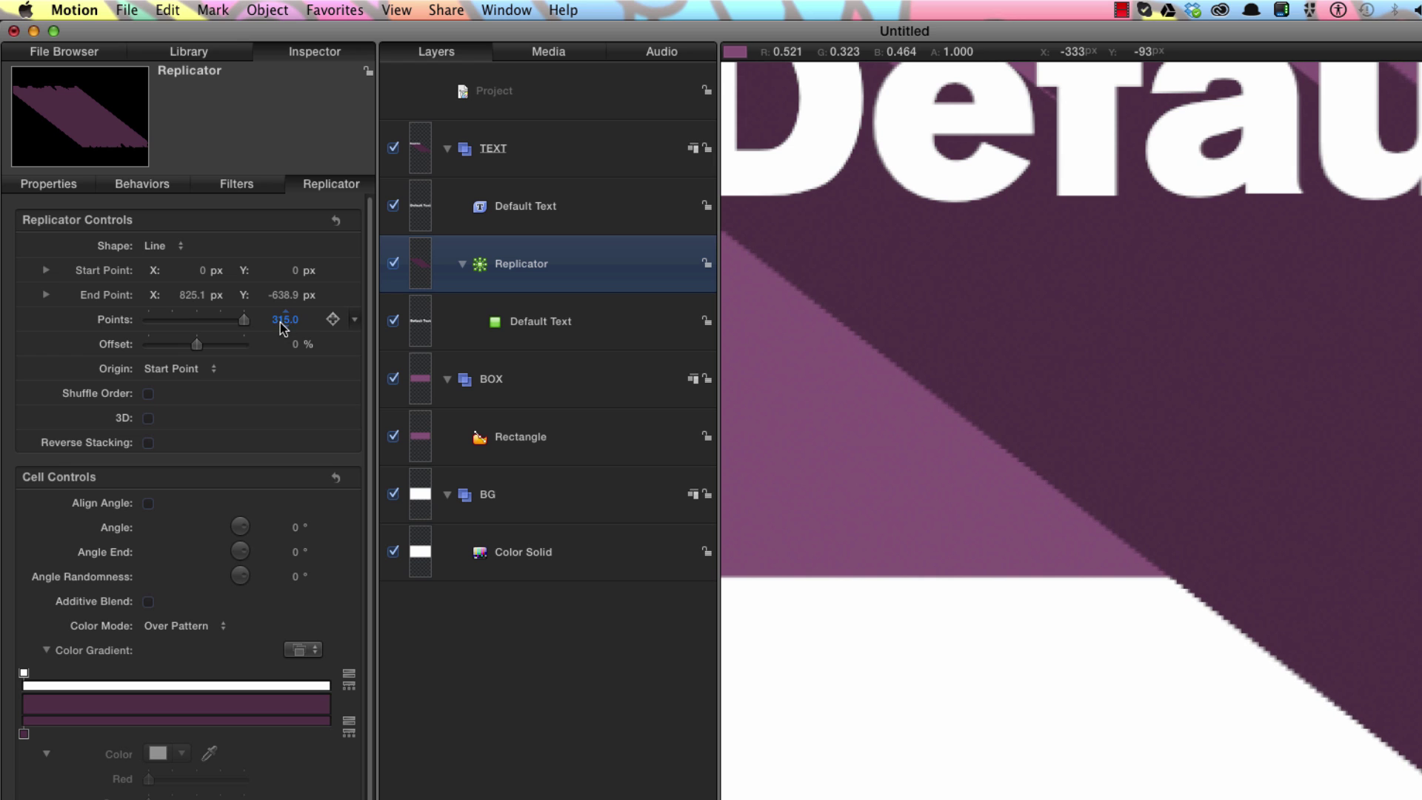
pyautogui.write('300')
pyautogui.press('Return')
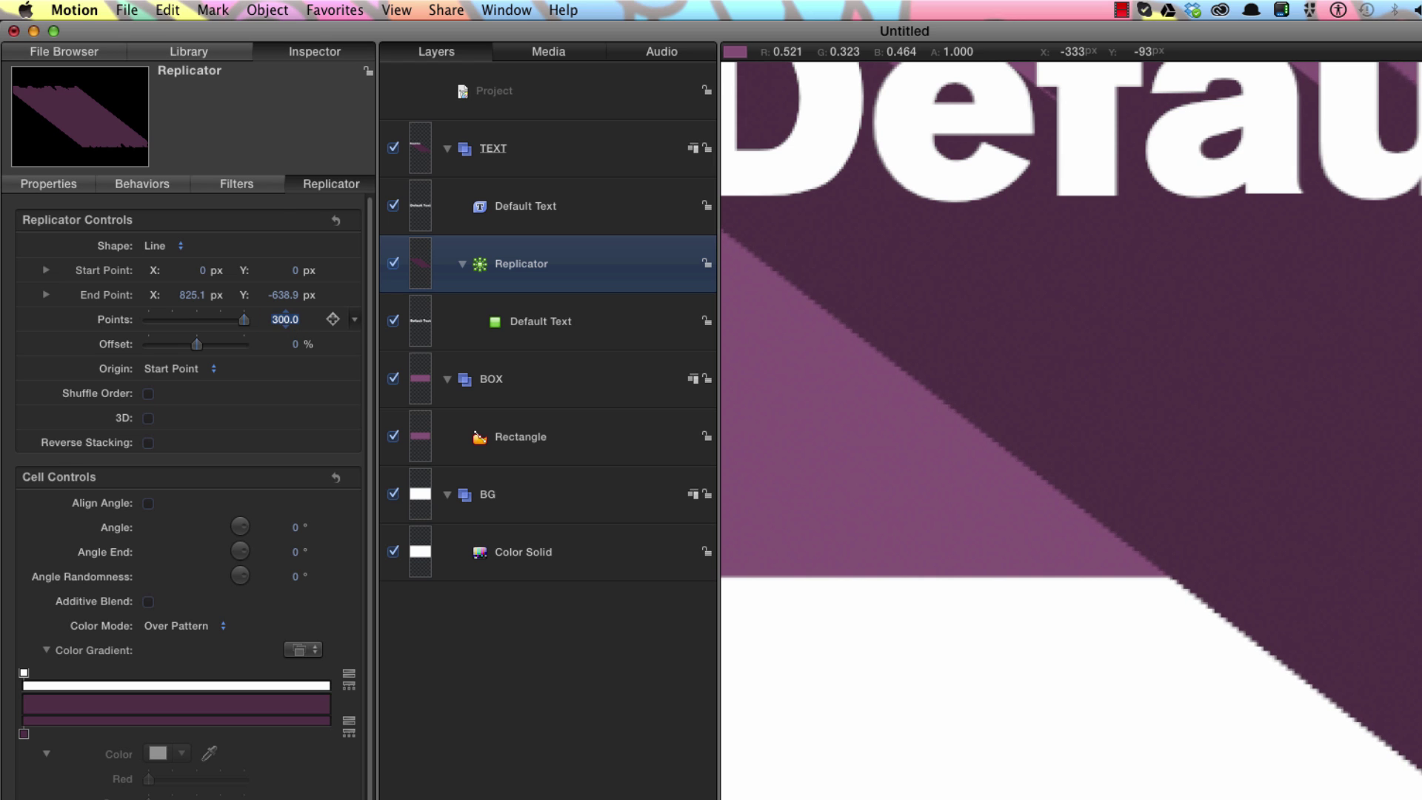
pyautogui.hotkey('shift', 'z')
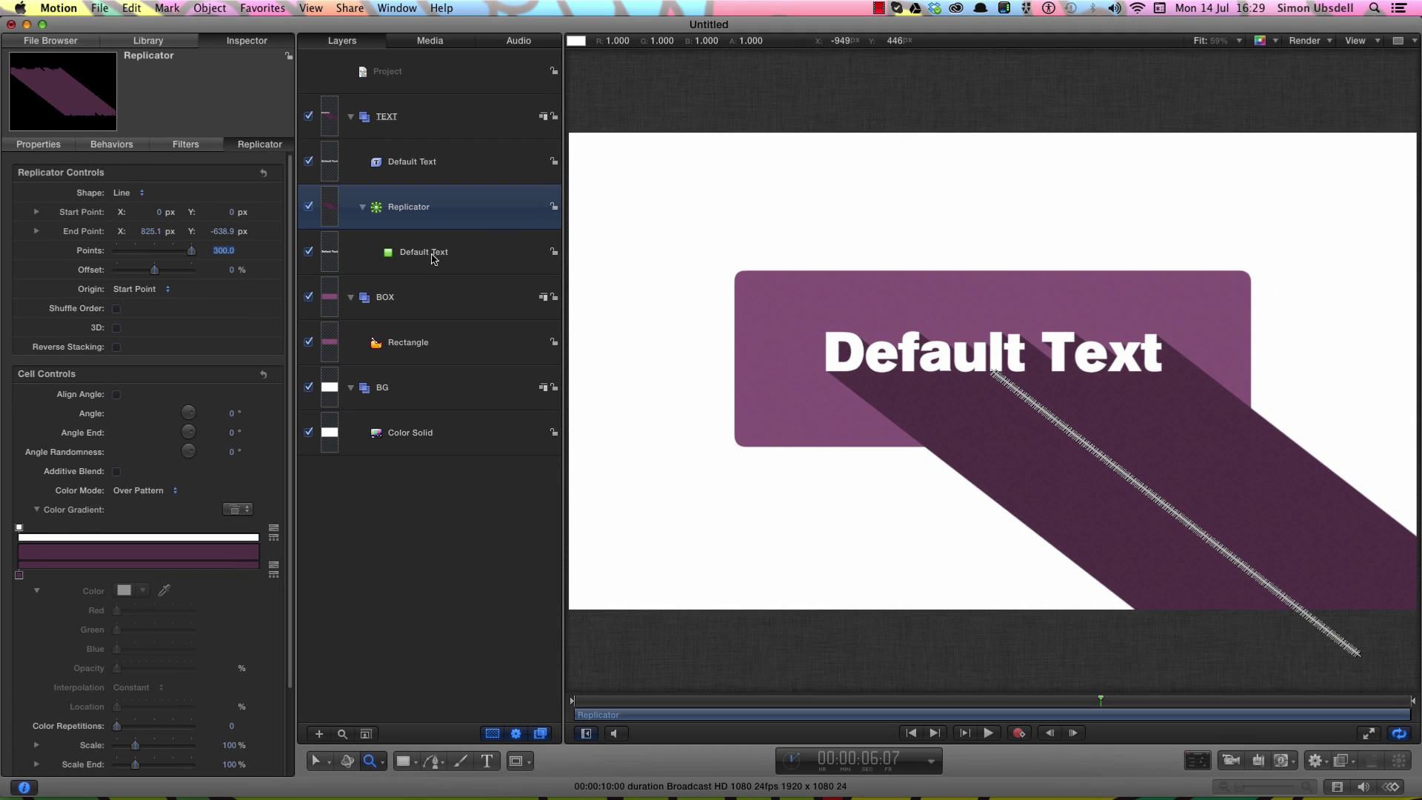
pyautogui.click(330, 118)
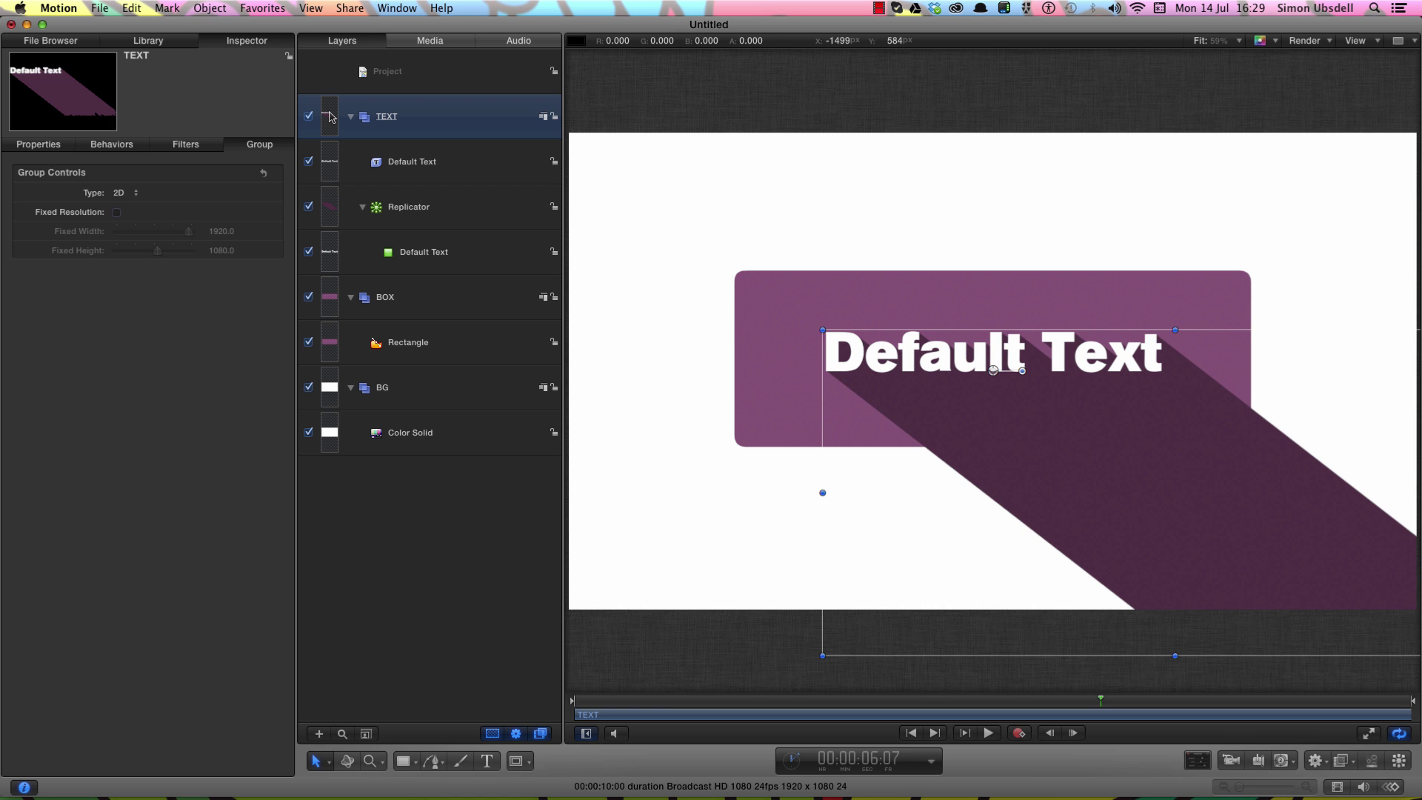
# Give the TEXT group an Image Mask sourced from the Rectangle, and re-enable the Rectangle.
pyautogui.press('super+shift+m')
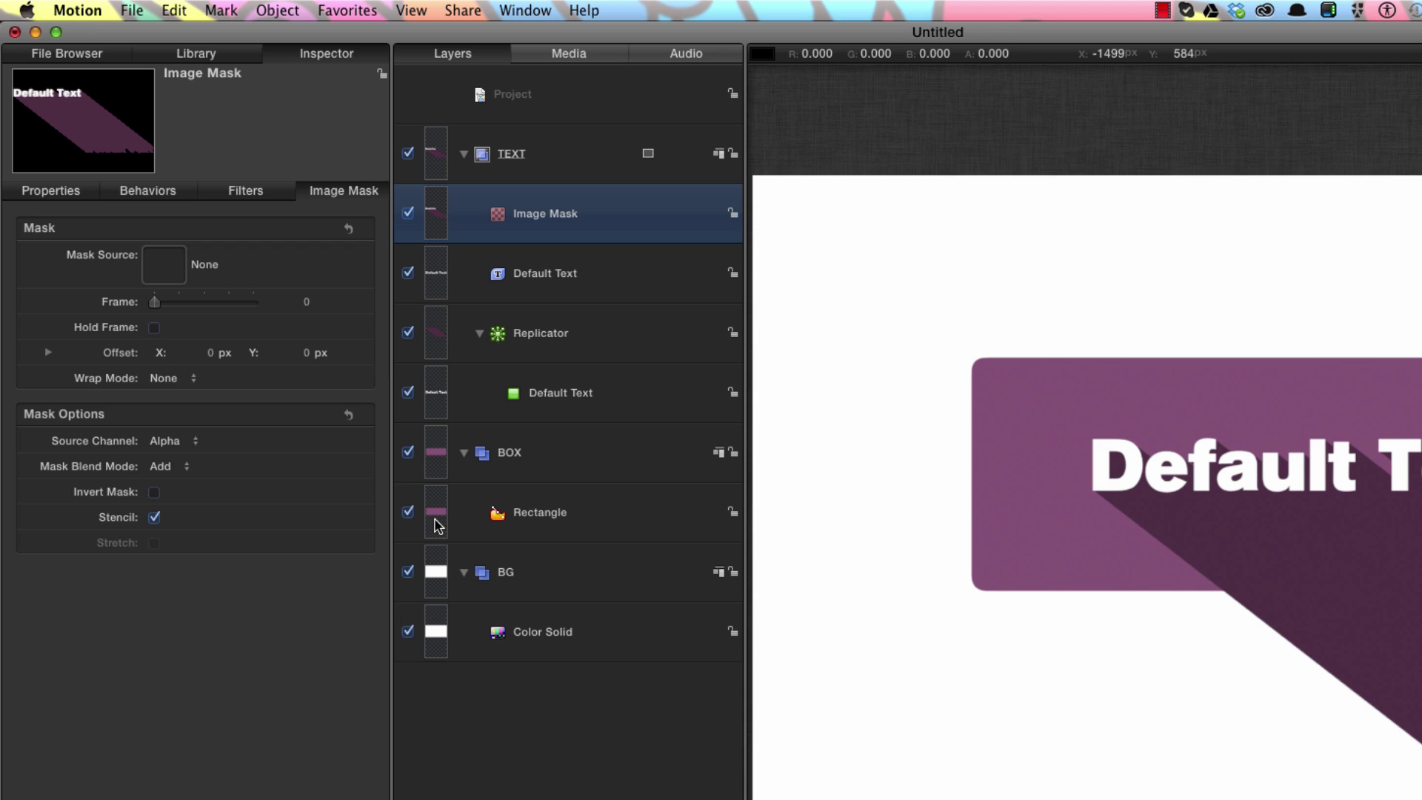
pyautogui.moveTo(437, 526); pyautogui.dragTo(494, 217)
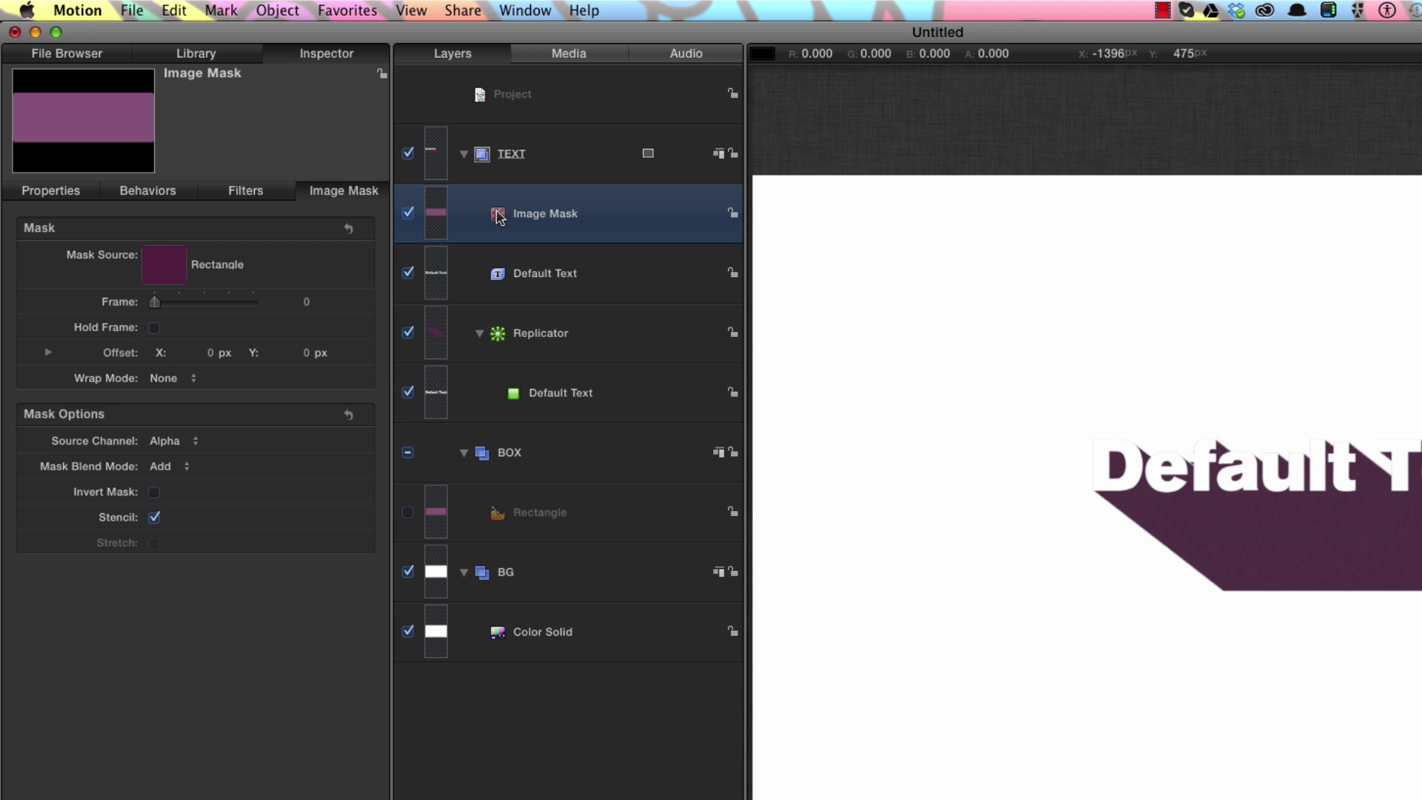
pyautogui.click(408, 512)
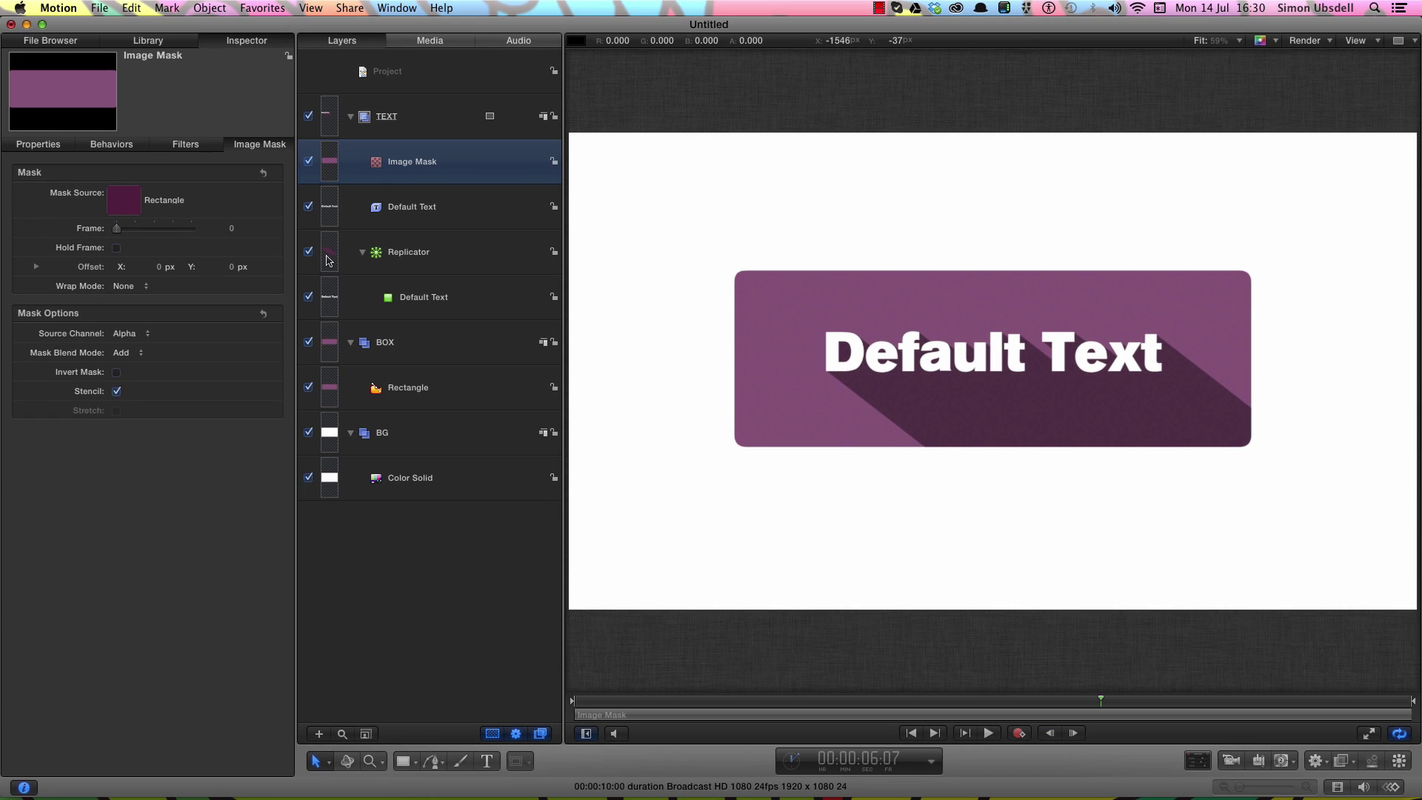
pyautogui.click(327, 256)
# Lower the text Replicator's opacity to about 74%.
pyautogui.press('F1')
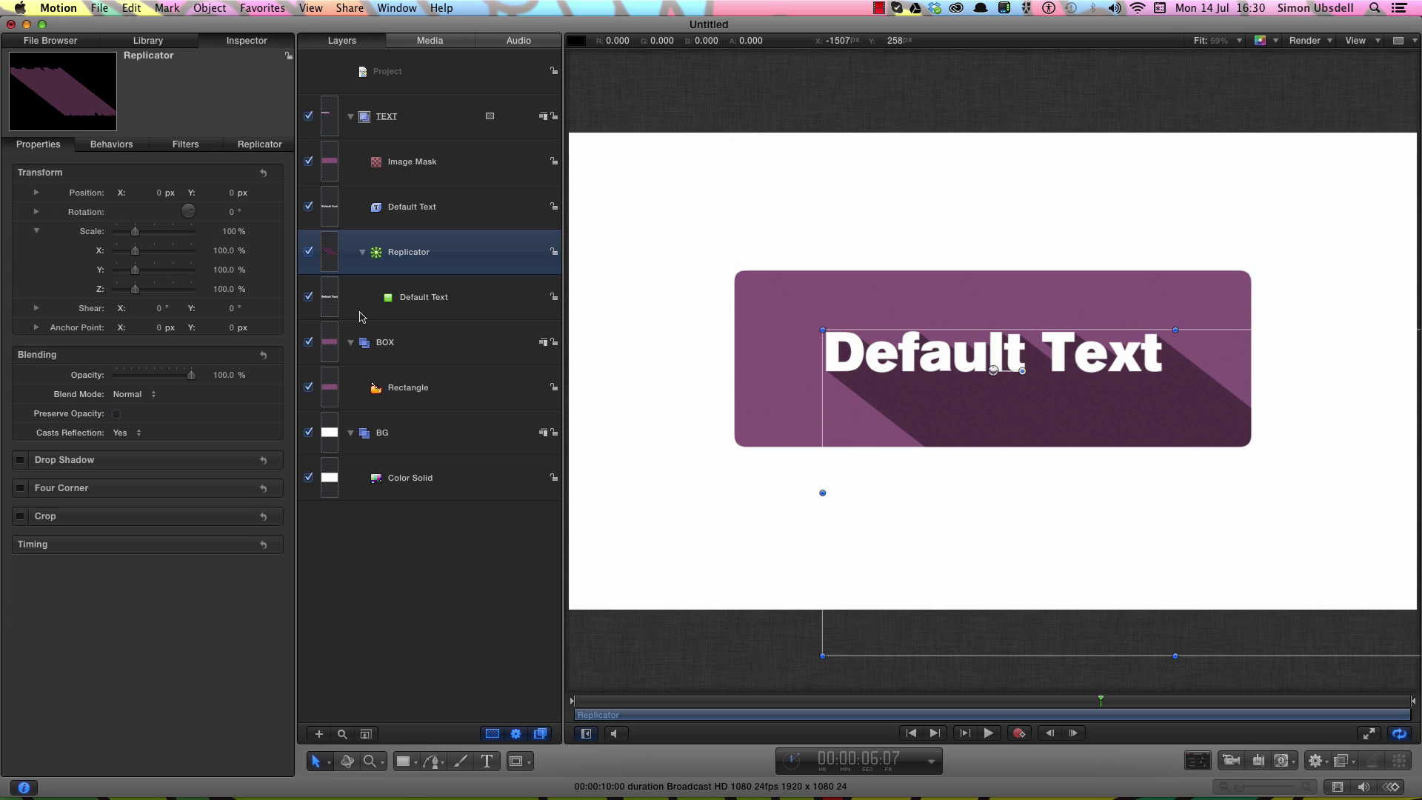
pyautogui.moveTo(193, 375); pyautogui.dragTo(177, 379)
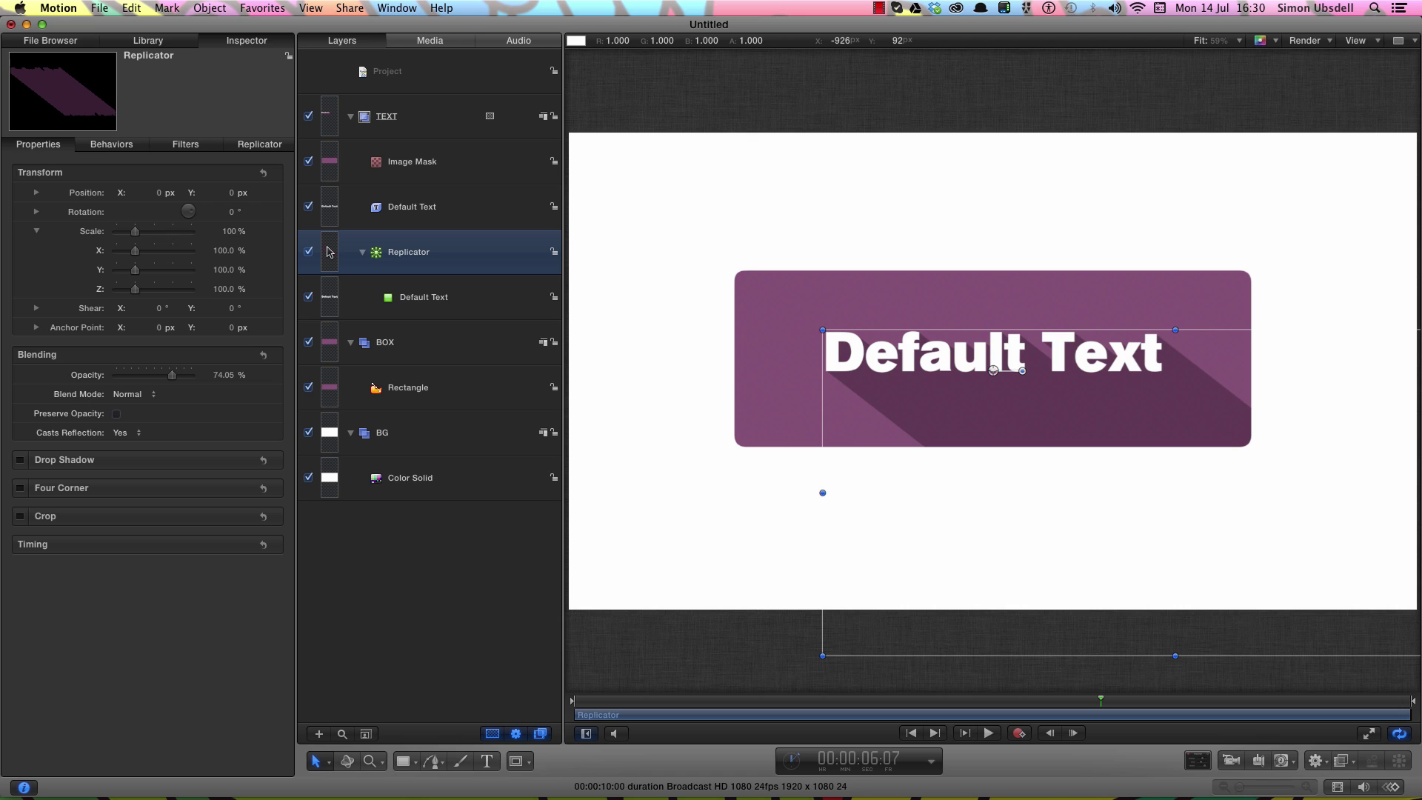
pyautogui.click(330, 352)
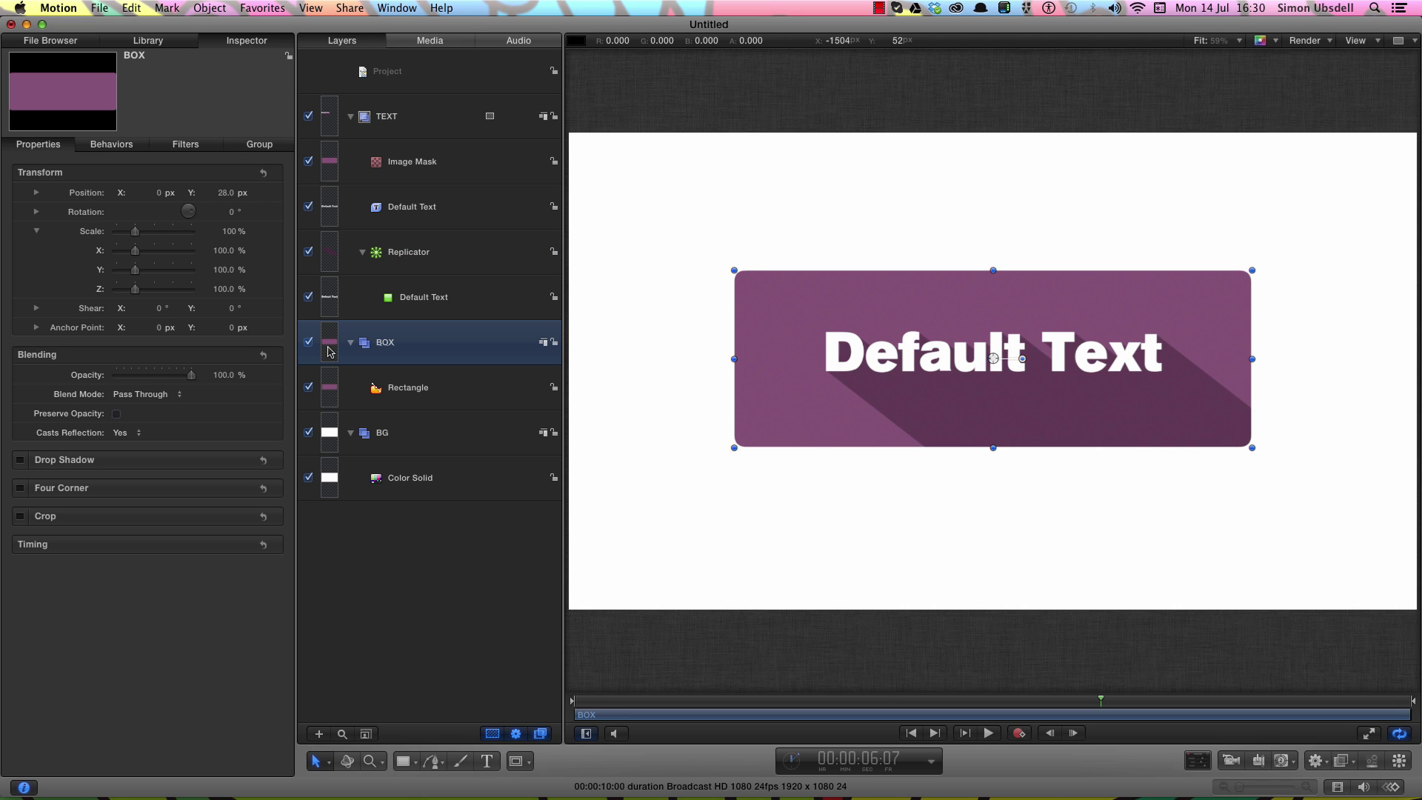
# Paste a copy of the Replicator into the BOX group and set the Rectangle as its Object Source.
pyautogui.press('super+v')
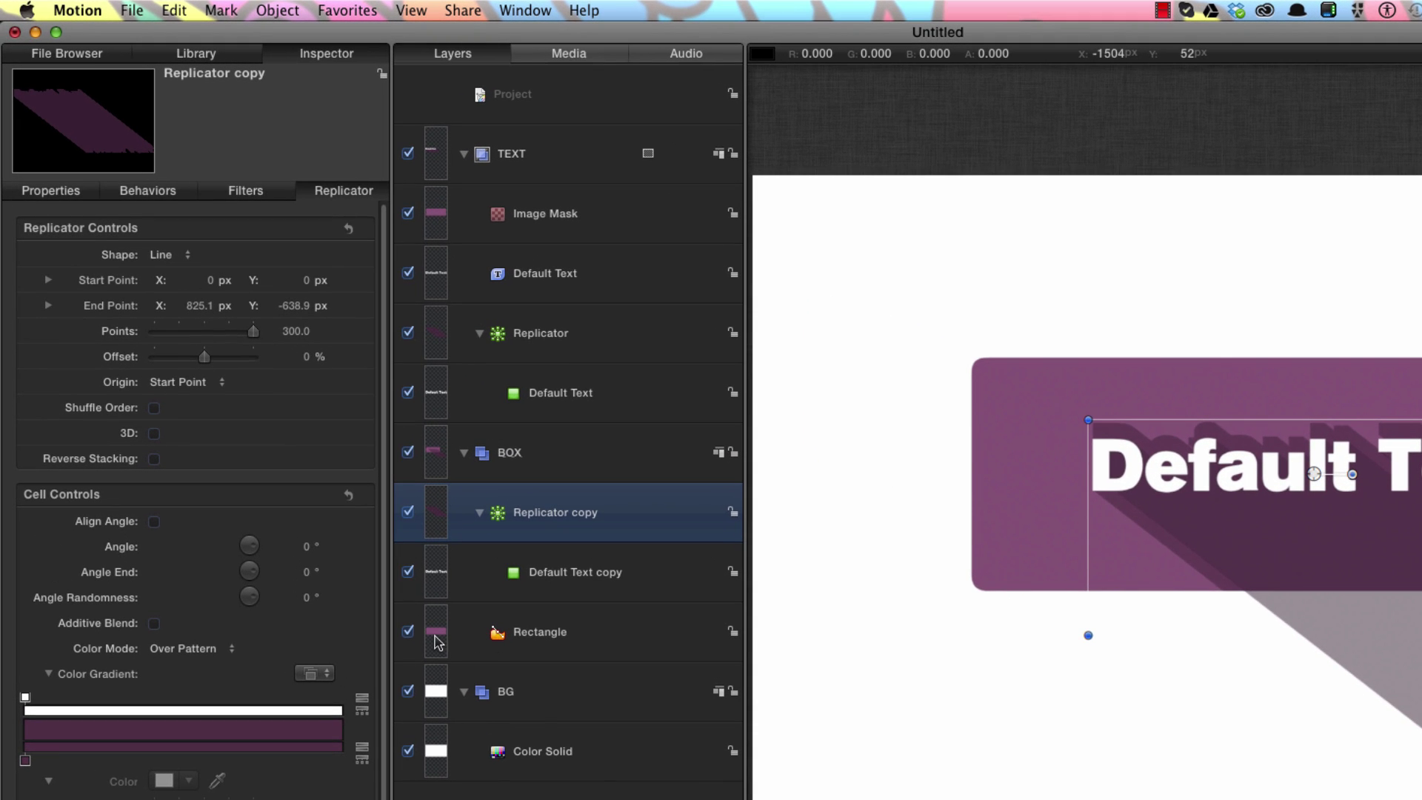
pyautogui.moveTo(435, 640); pyautogui.dragTo(511, 577)
pyautogui.scroll(-4, 363, 666)
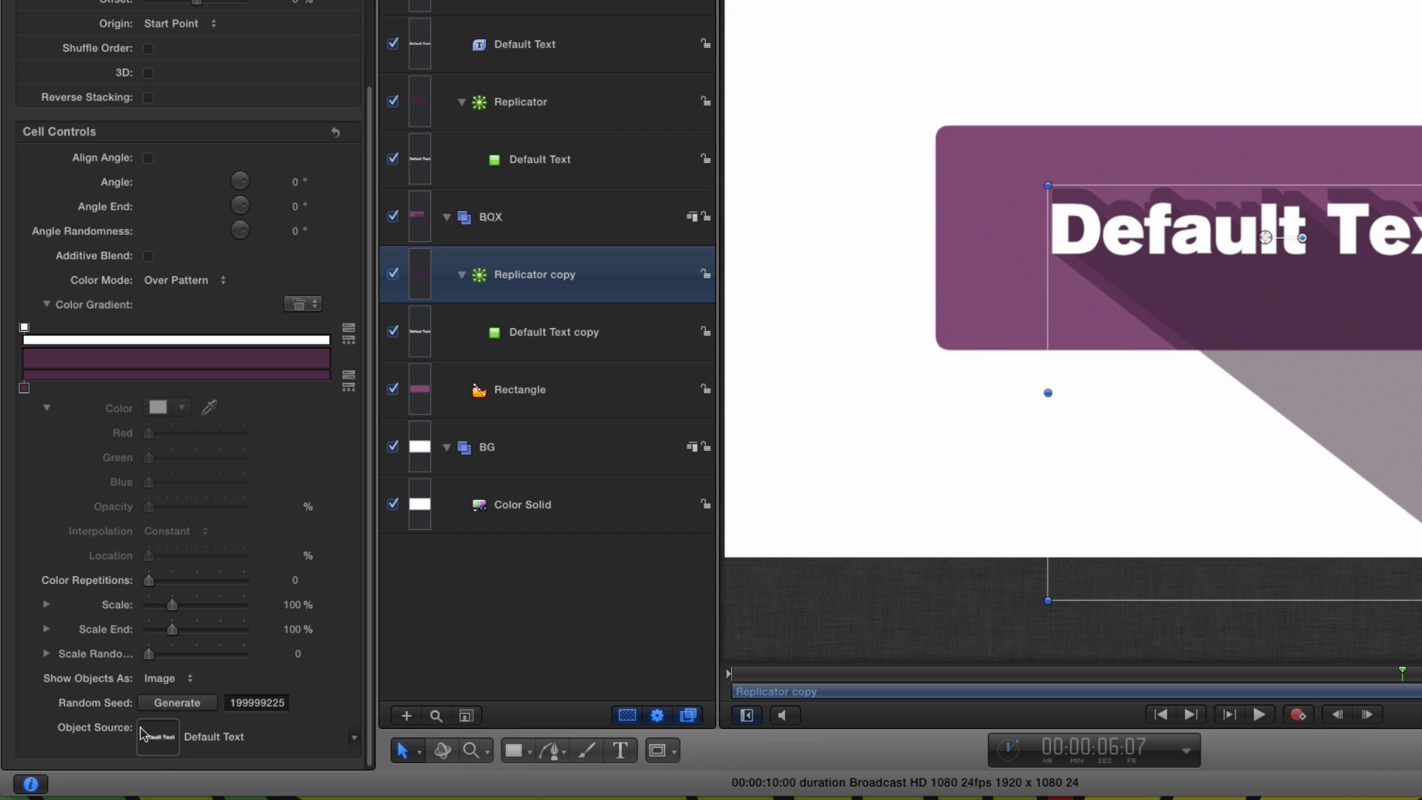
pyautogui.moveTo(418, 391); pyautogui.dragTo(561, 329)
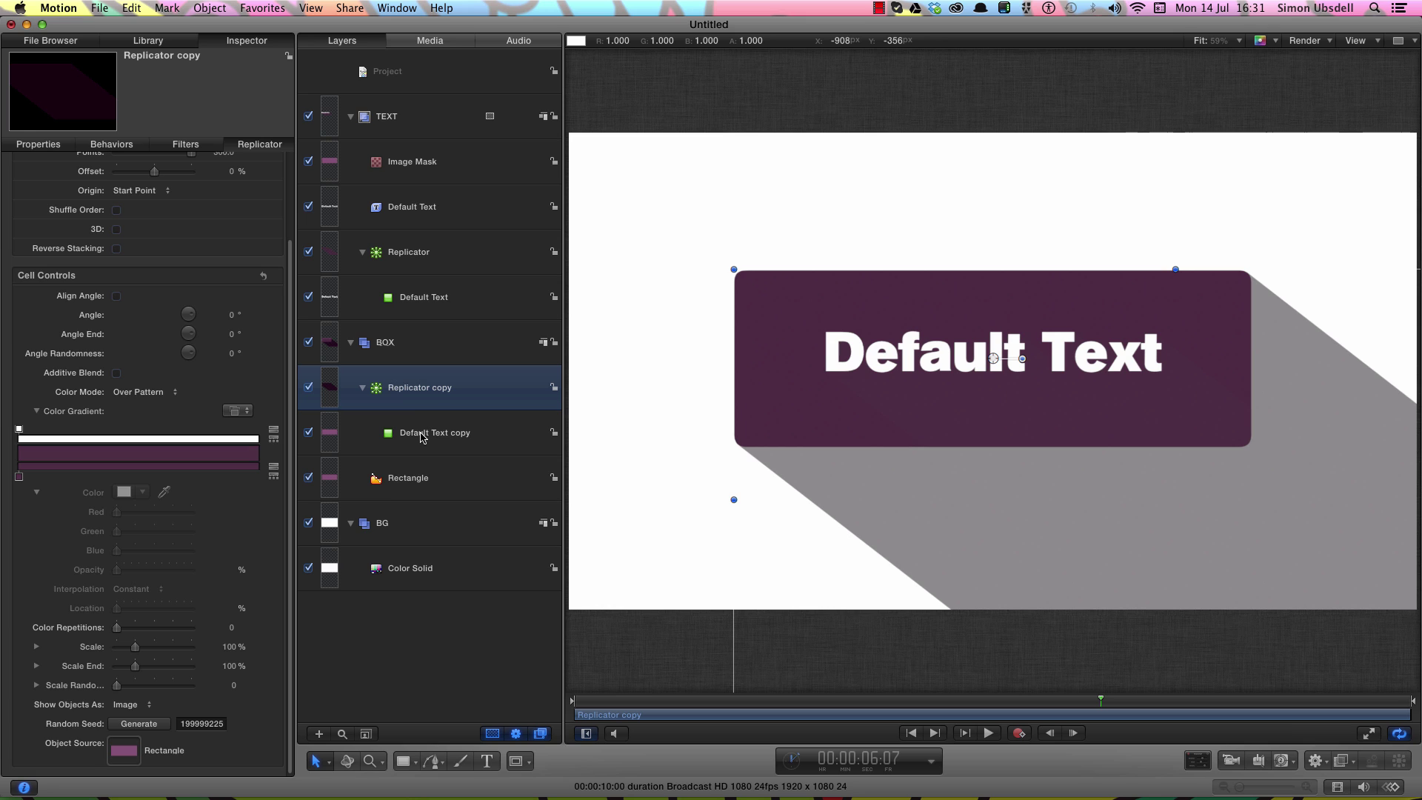
# Lower the Replicator copy's opacity to about 34% (33.89%).
pyautogui.click(46, 145)
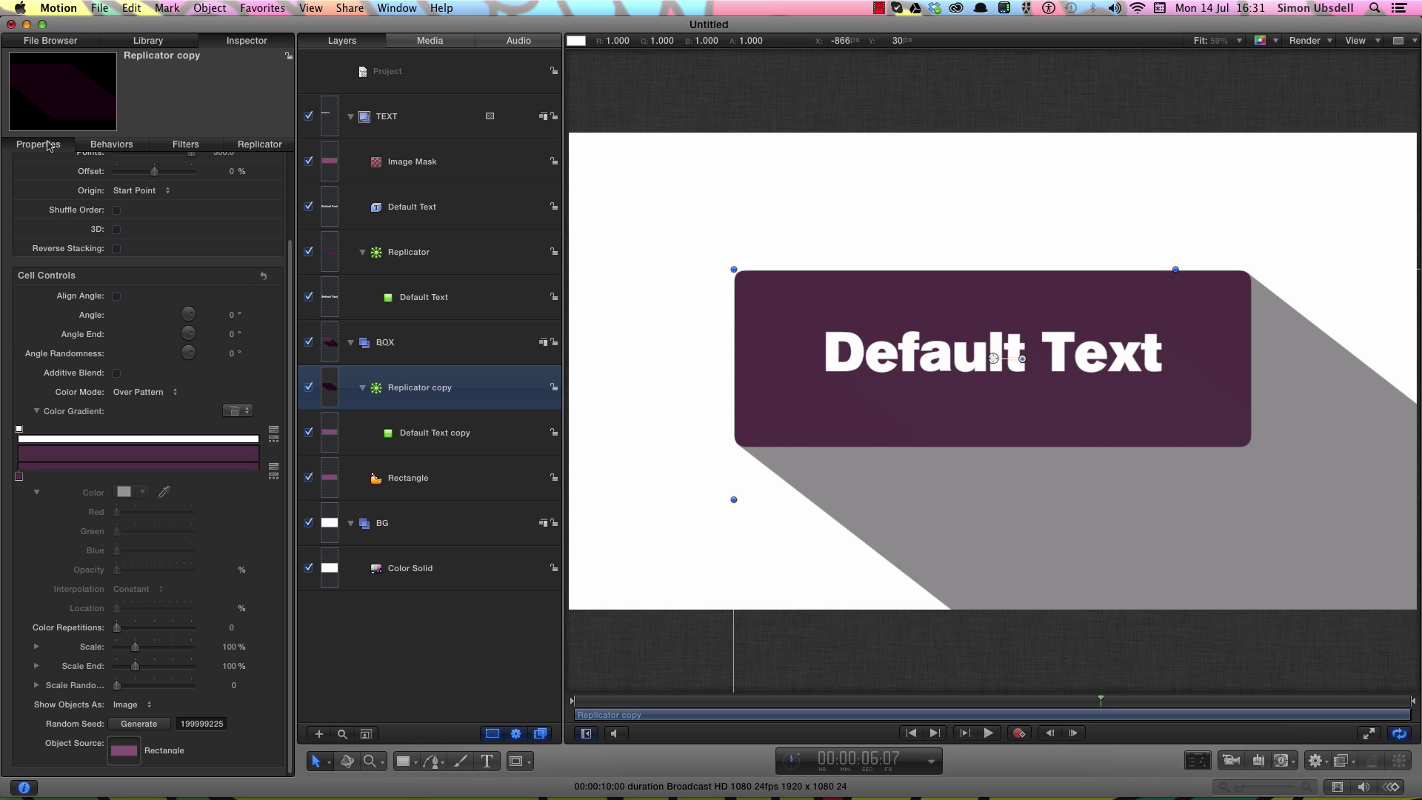
pyautogui.moveTo(172, 377); pyautogui.dragTo(135, 381)
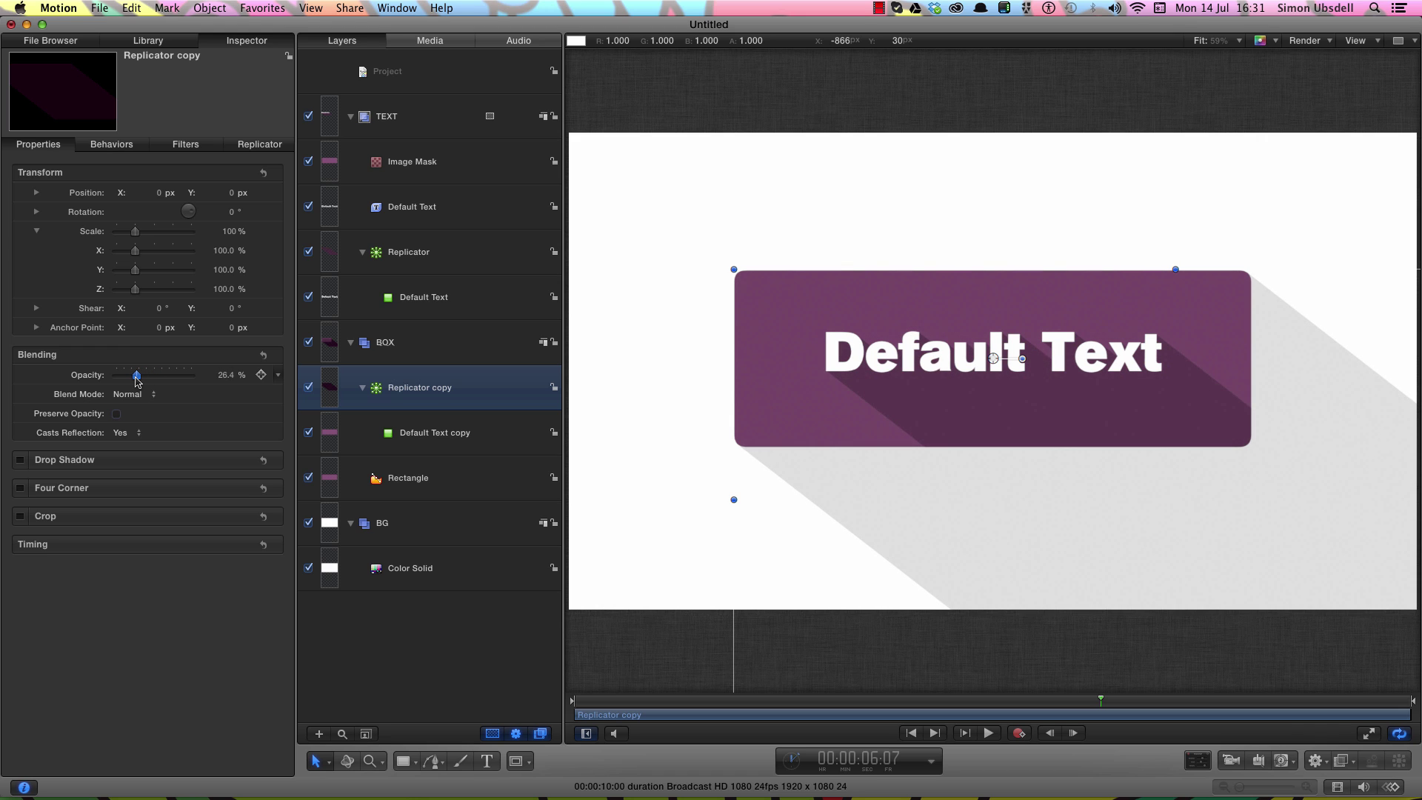
pyautogui.moveTo(137, 380); pyautogui.dragTo(142, 380)
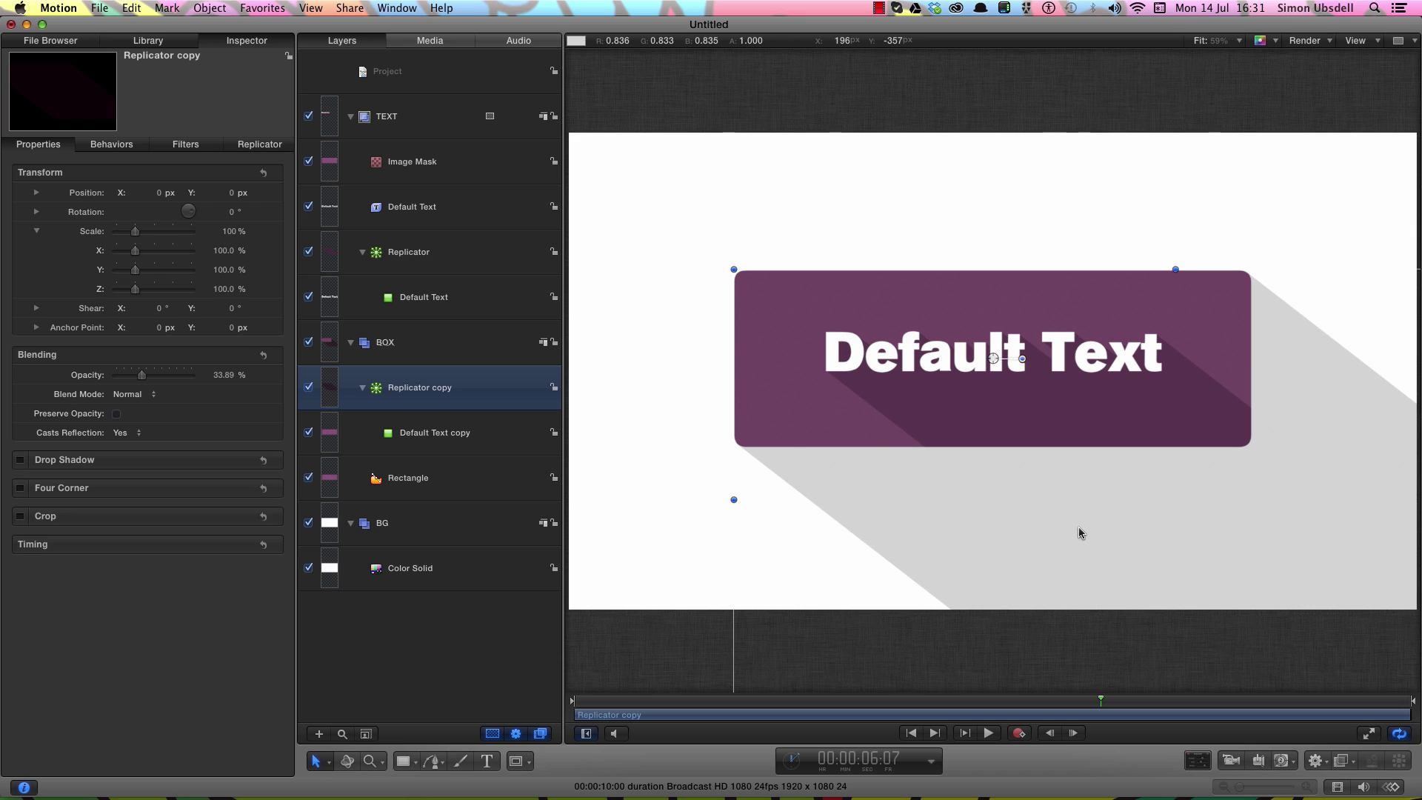
pyautogui.press('F4')
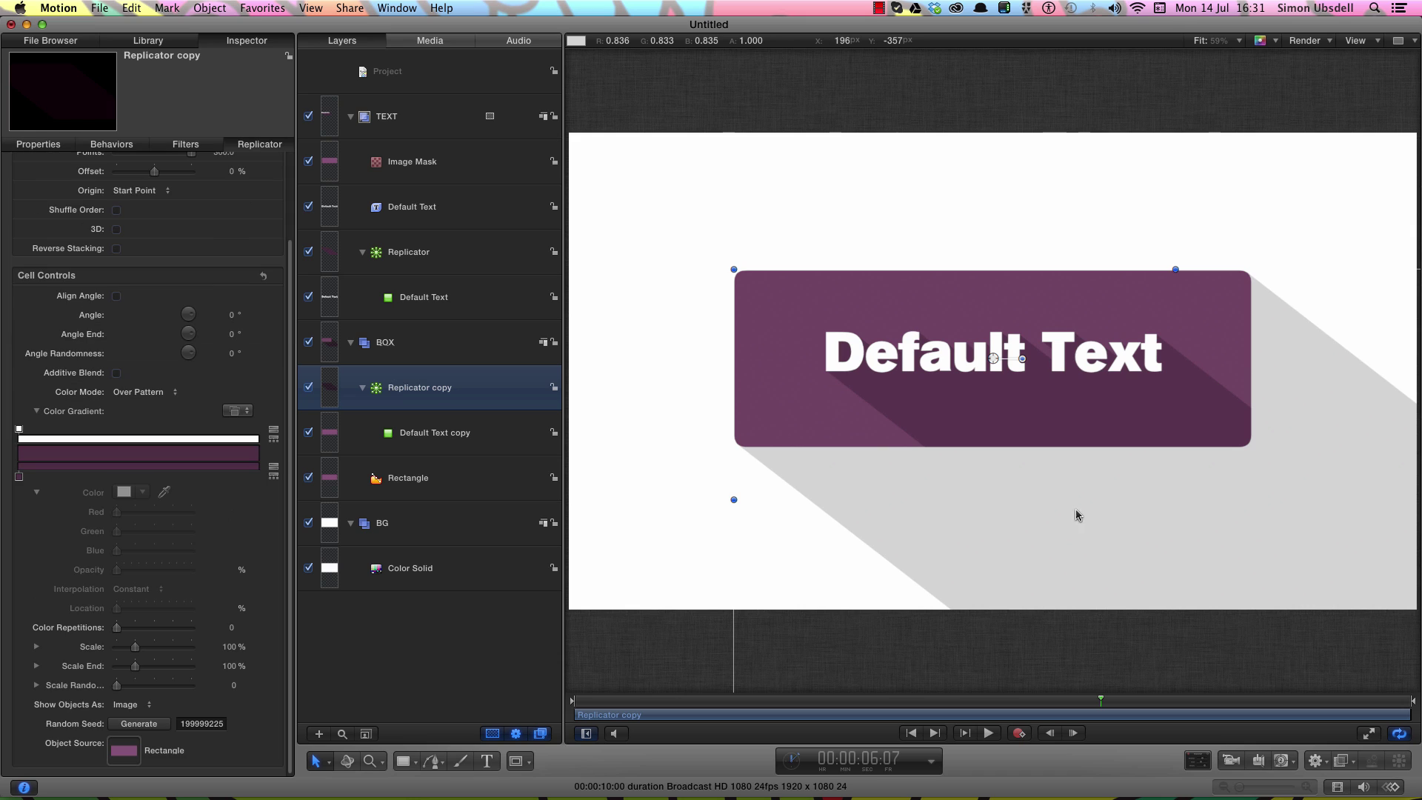
# Rename the Replicator copy layer to 'Replicator BOX'.
pyautogui.doubleClick(443, 391)
pyautogui.write('BOX')
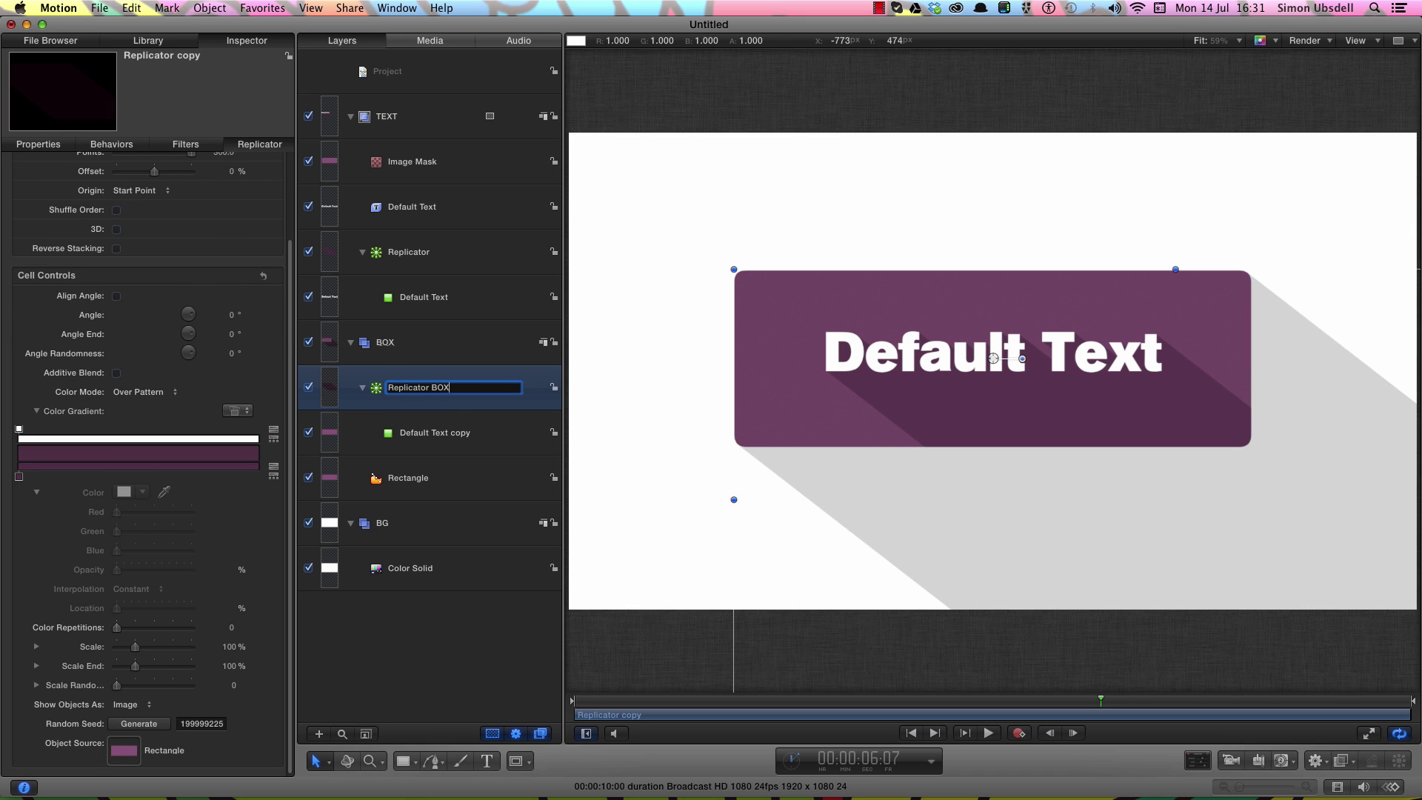
pyautogui.press('Return')
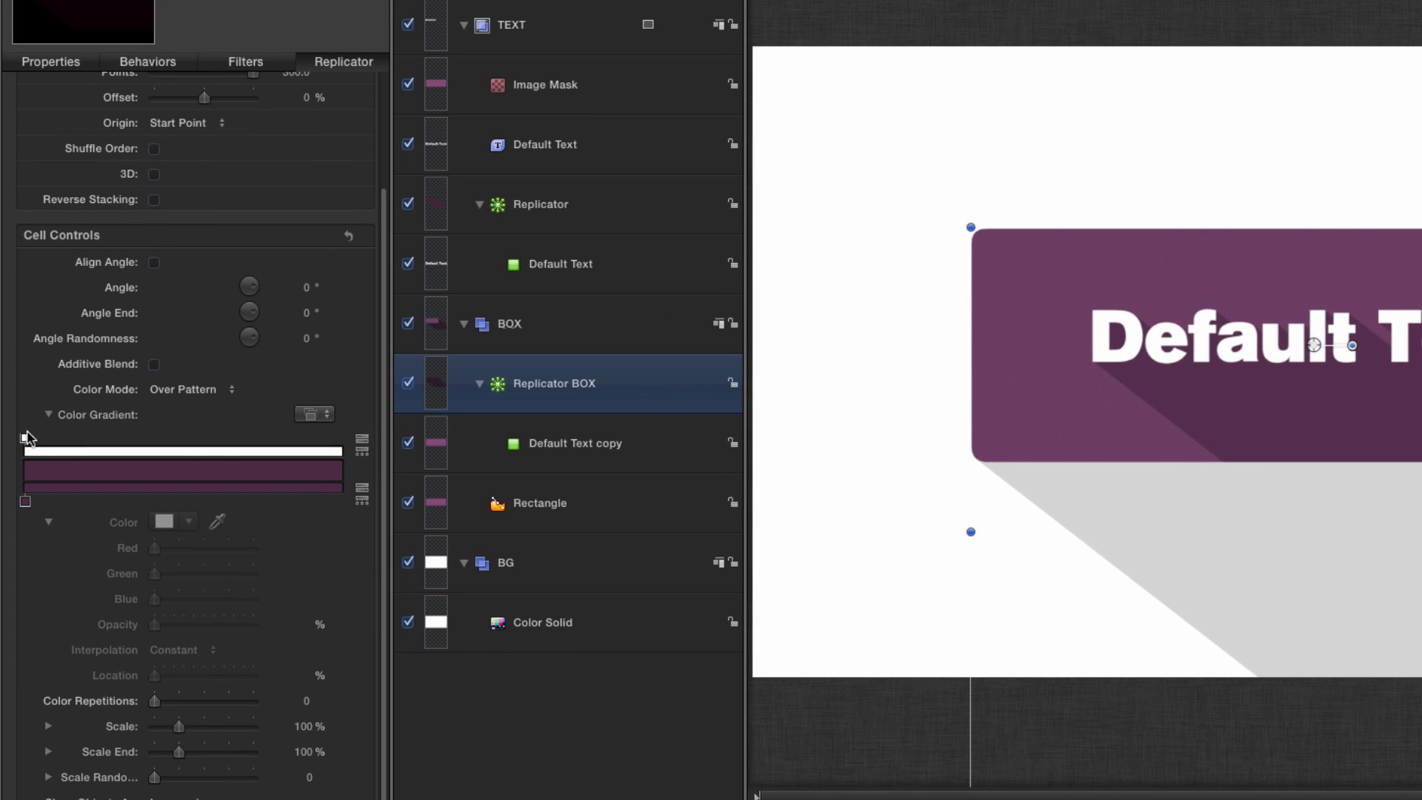
# Add a low-opacity tag to the box shadow's Color Gradient and reposition it and the midpoint.
pyautogui.click(323, 445)
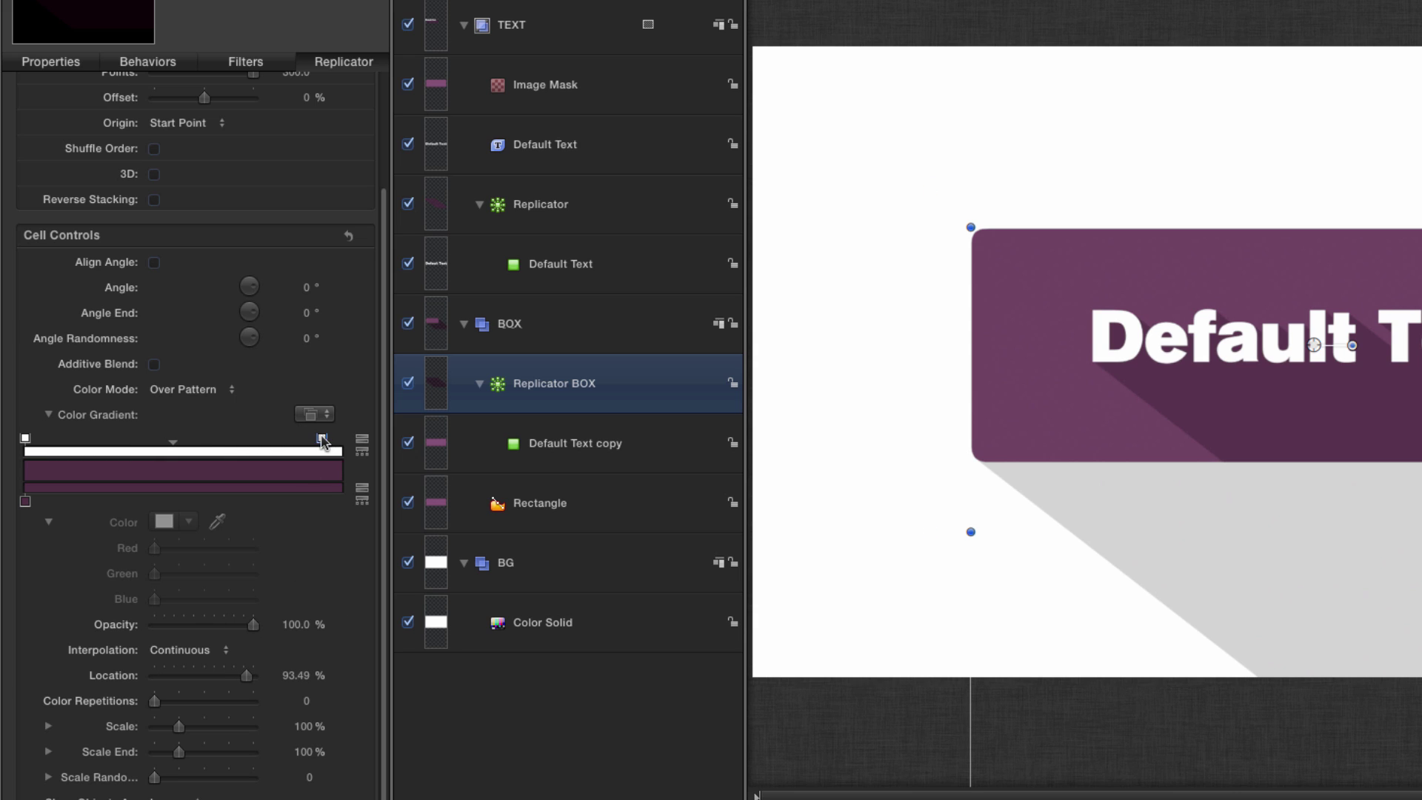
pyautogui.moveTo(254, 625); pyautogui.dragTo(74, 630)
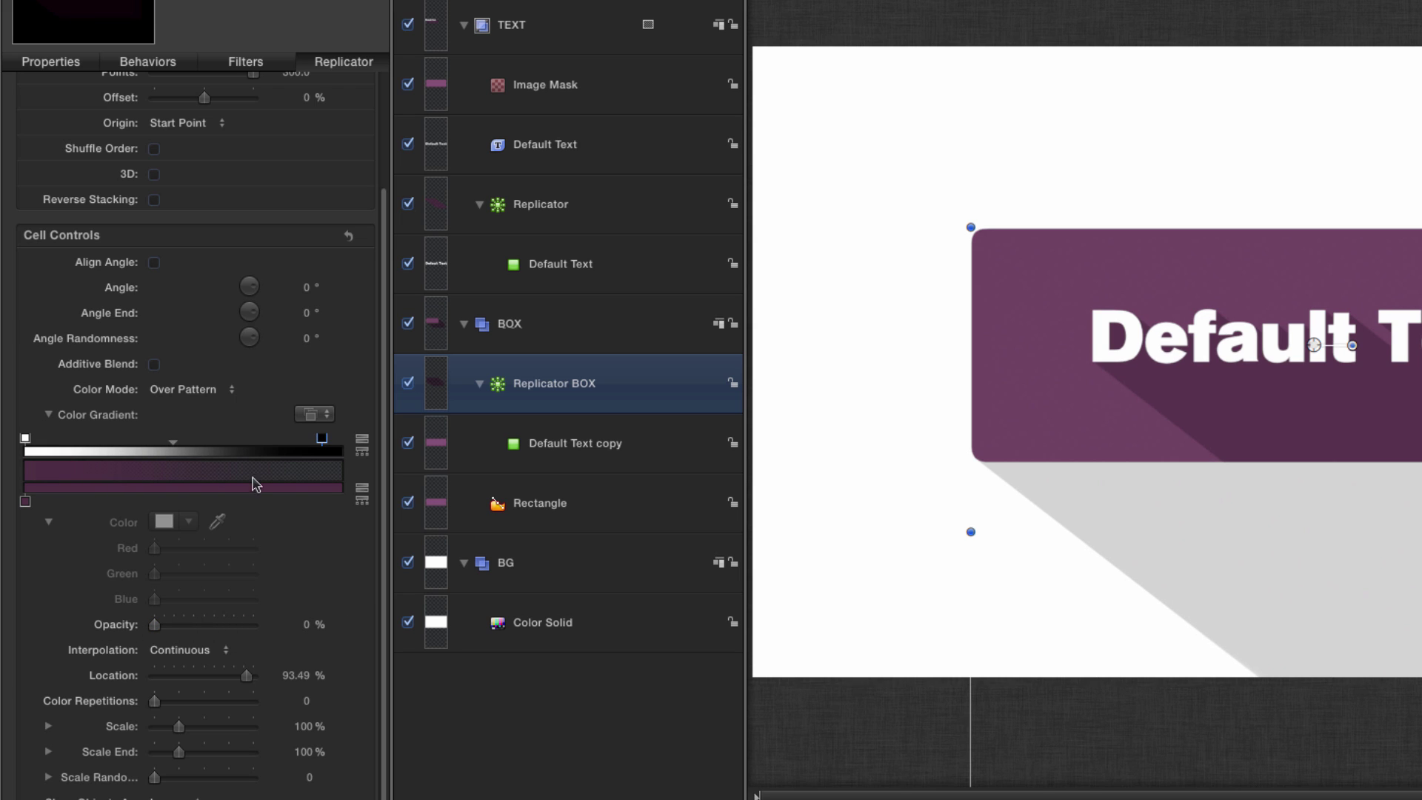
pyautogui.moveTo(321, 440); pyautogui.dragTo(135, 433)
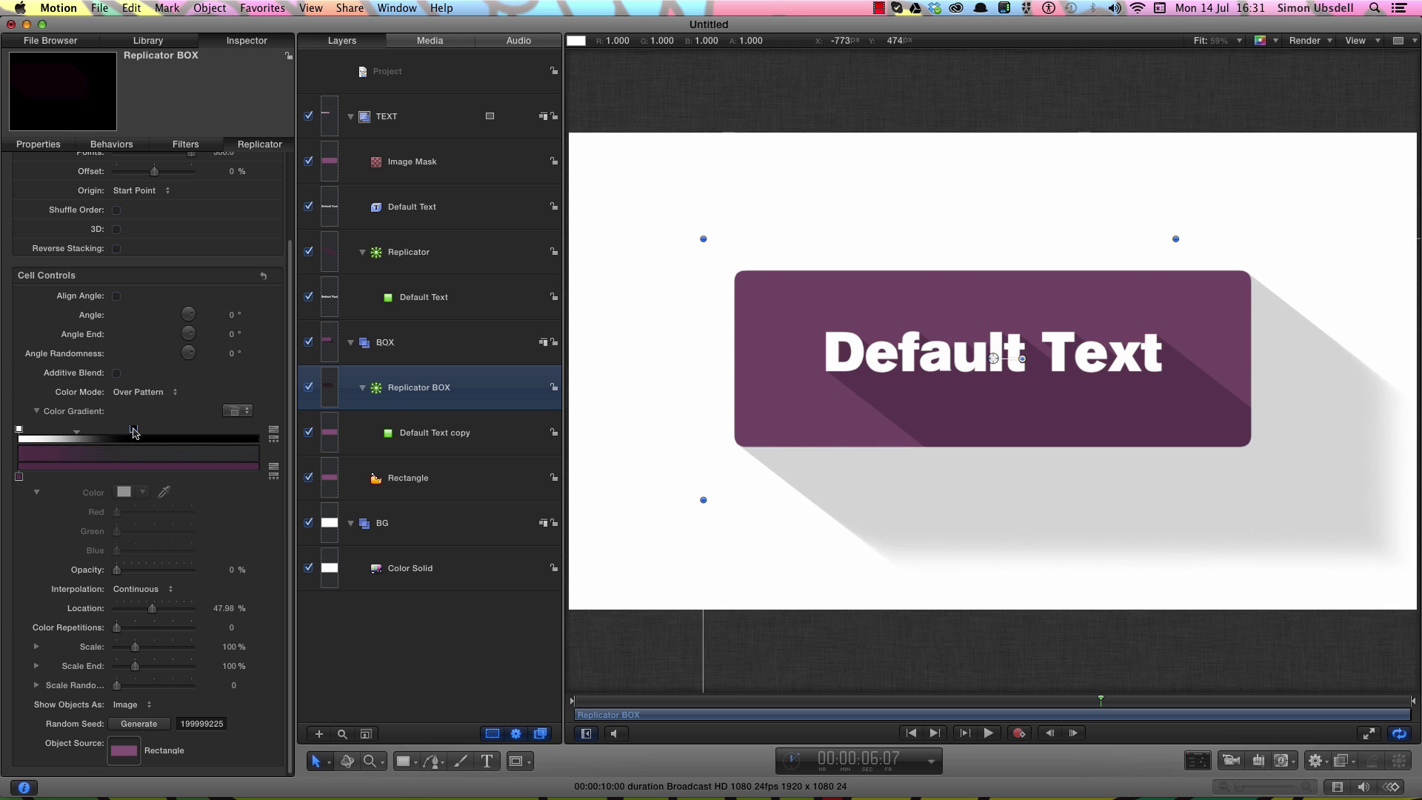
pyautogui.click(77, 436)
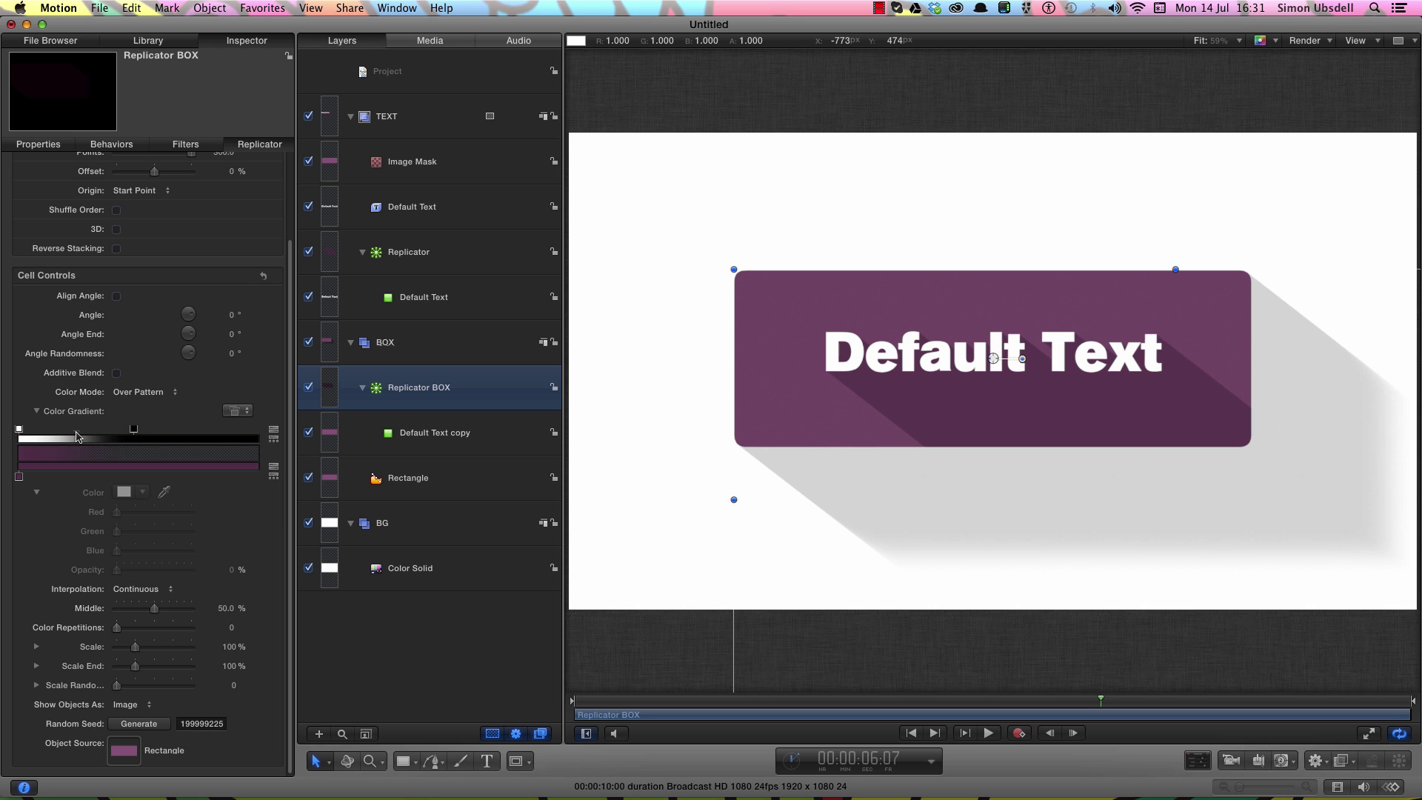
pyautogui.moveTo(77, 436); pyautogui.dragTo(27, 435)
pyautogui.moveTo(131, 436); pyautogui.dragTo(166, 435)
# Add another gradient opacity stop at 30.29%, nearly transparent at 2.09%.
pyautogui.click(92, 434)
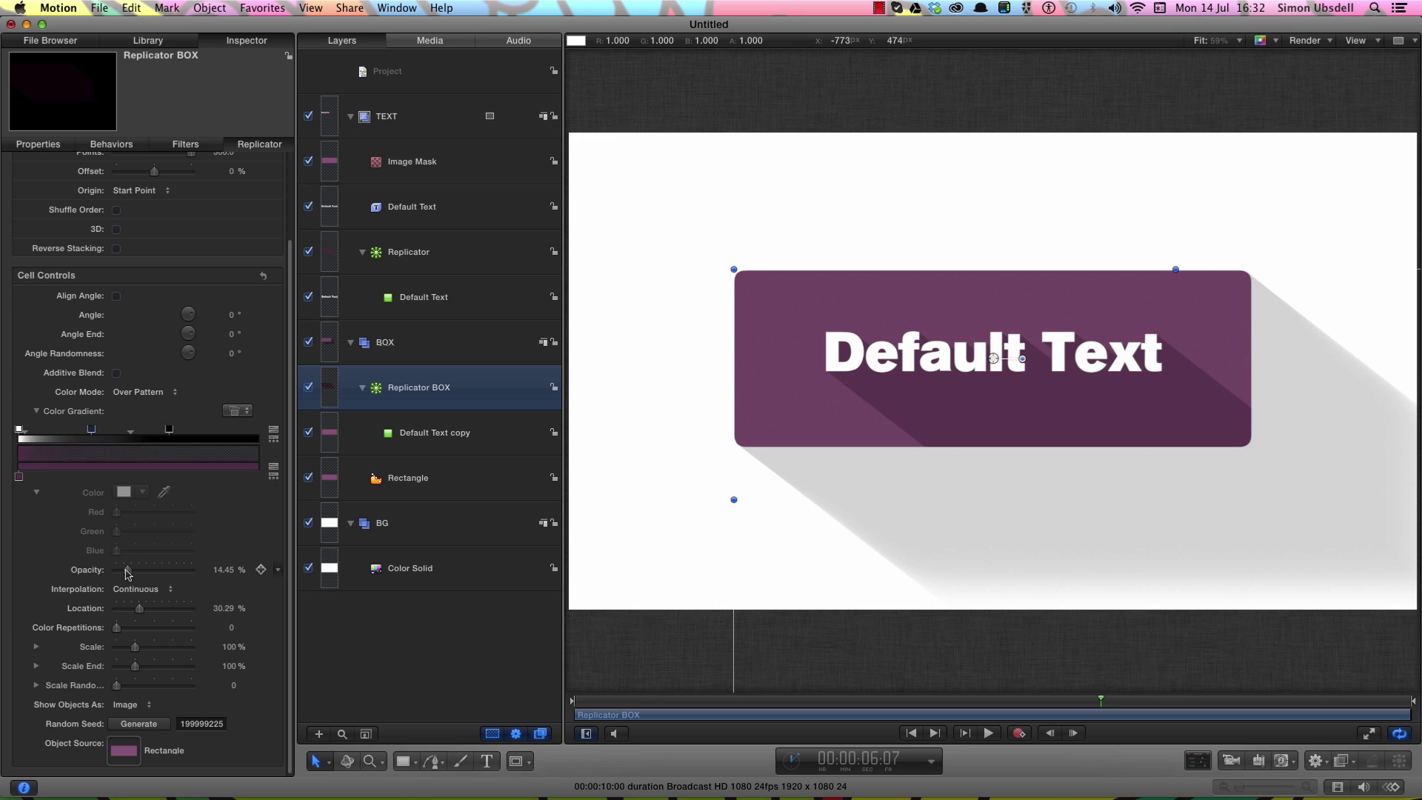
pyautogui.moveTo(124, 572); pyautogui.dragTo(118, 572)
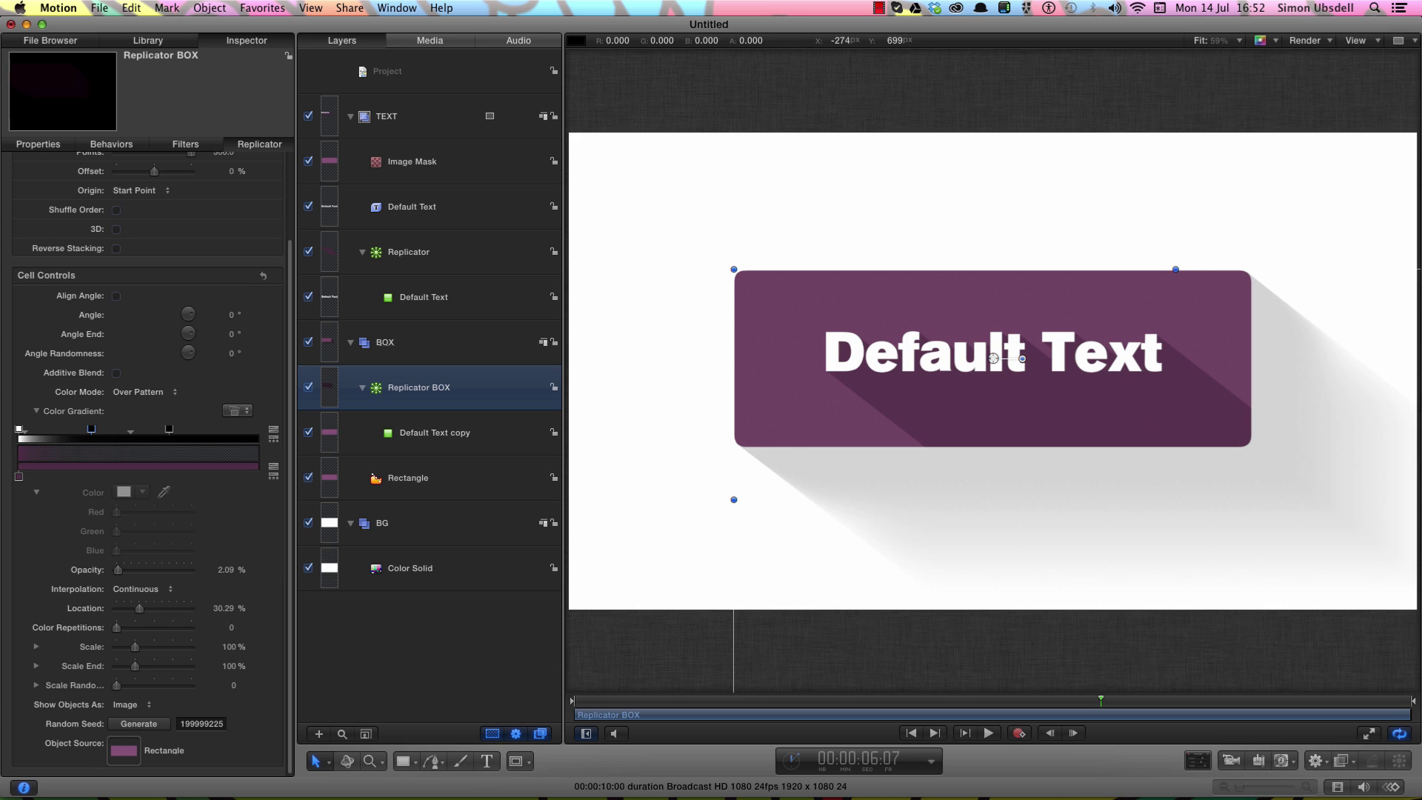
pyautogui.click(333, 206)
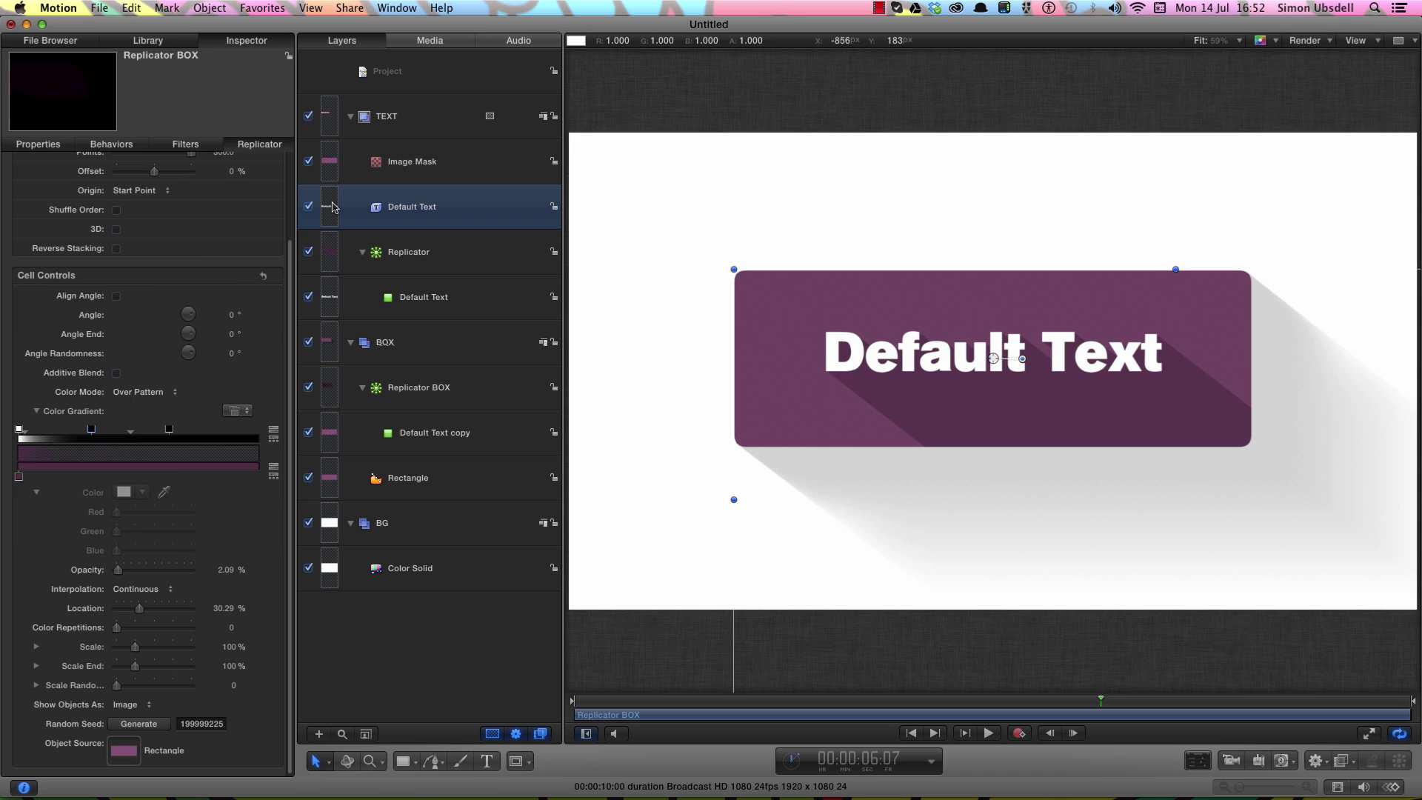
# Replace the title text with 'Cool Effect' and set it in Apple Chancery.
pyautogui.moveTo(111, 617); pyautogui.dragTo(2, 616)
pyautogui.write('Co')
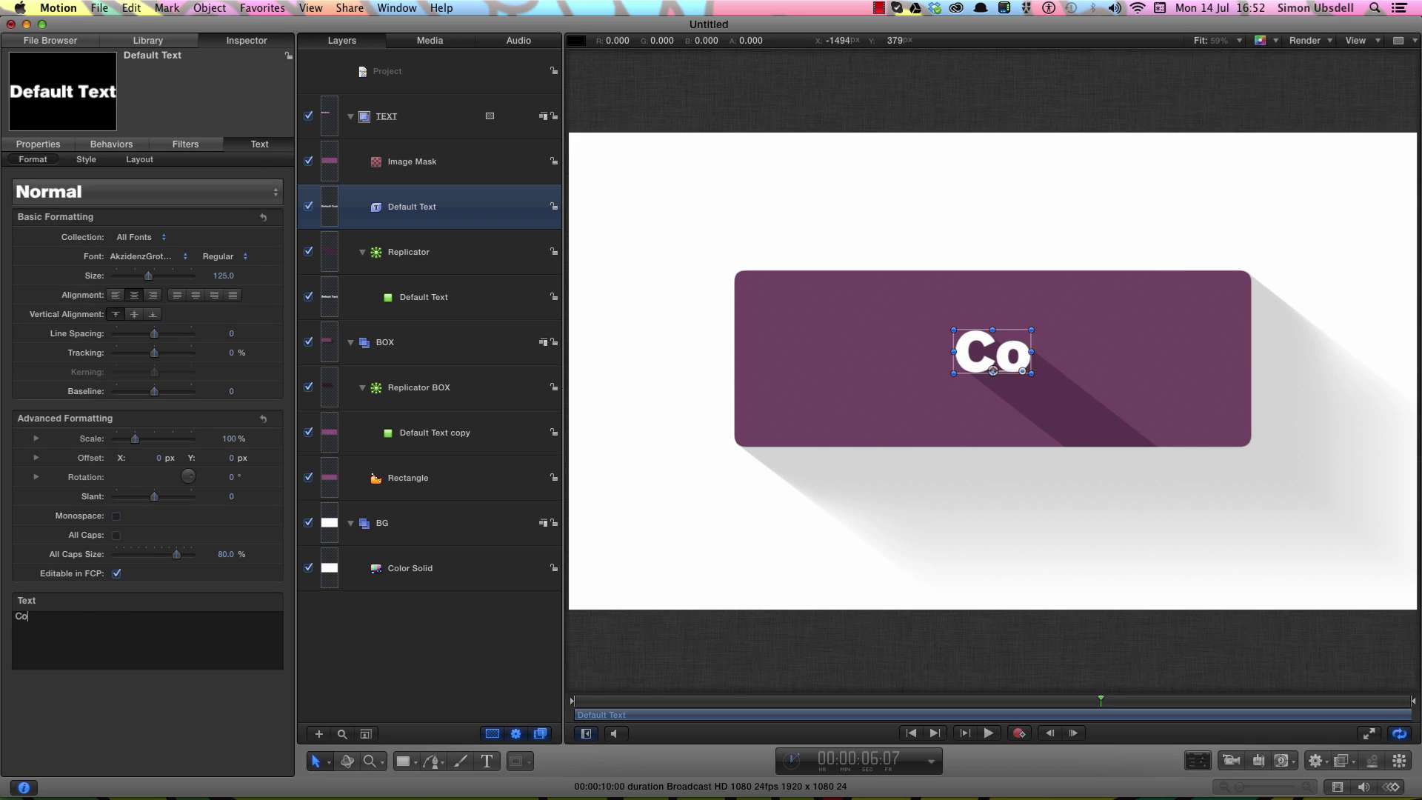
pyautogui.write('ol Effect')
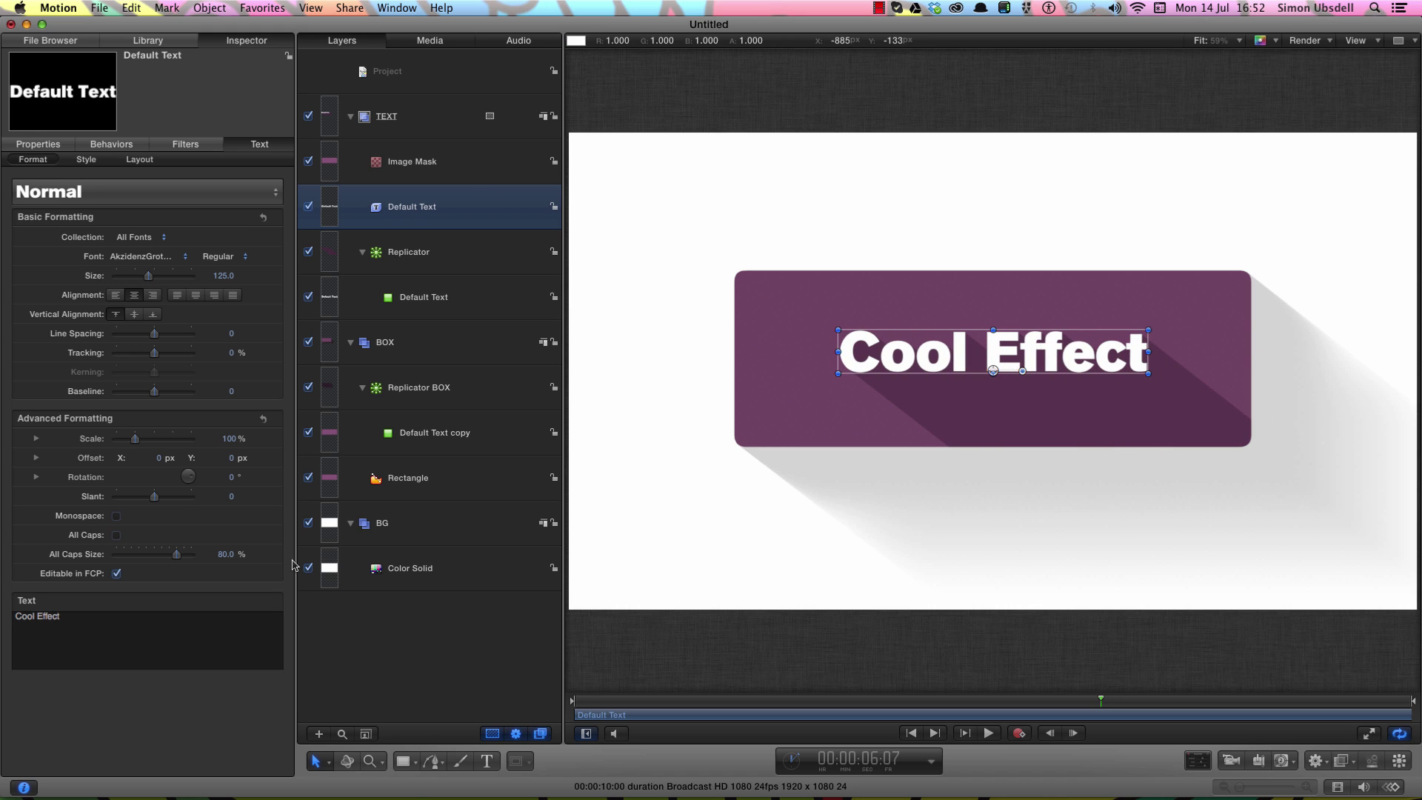
pyautogui.click(148, 256)
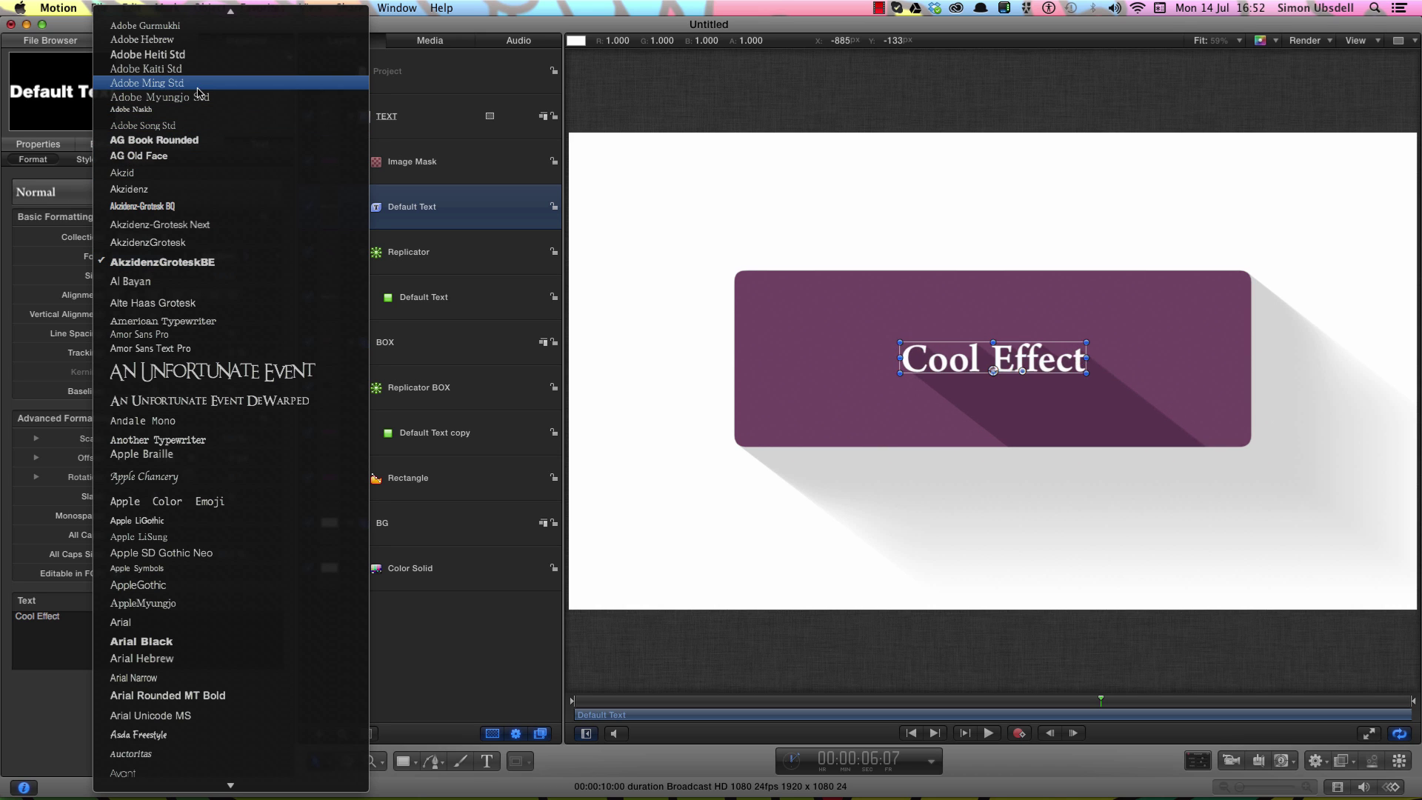
pyautogui.click(198, 473)
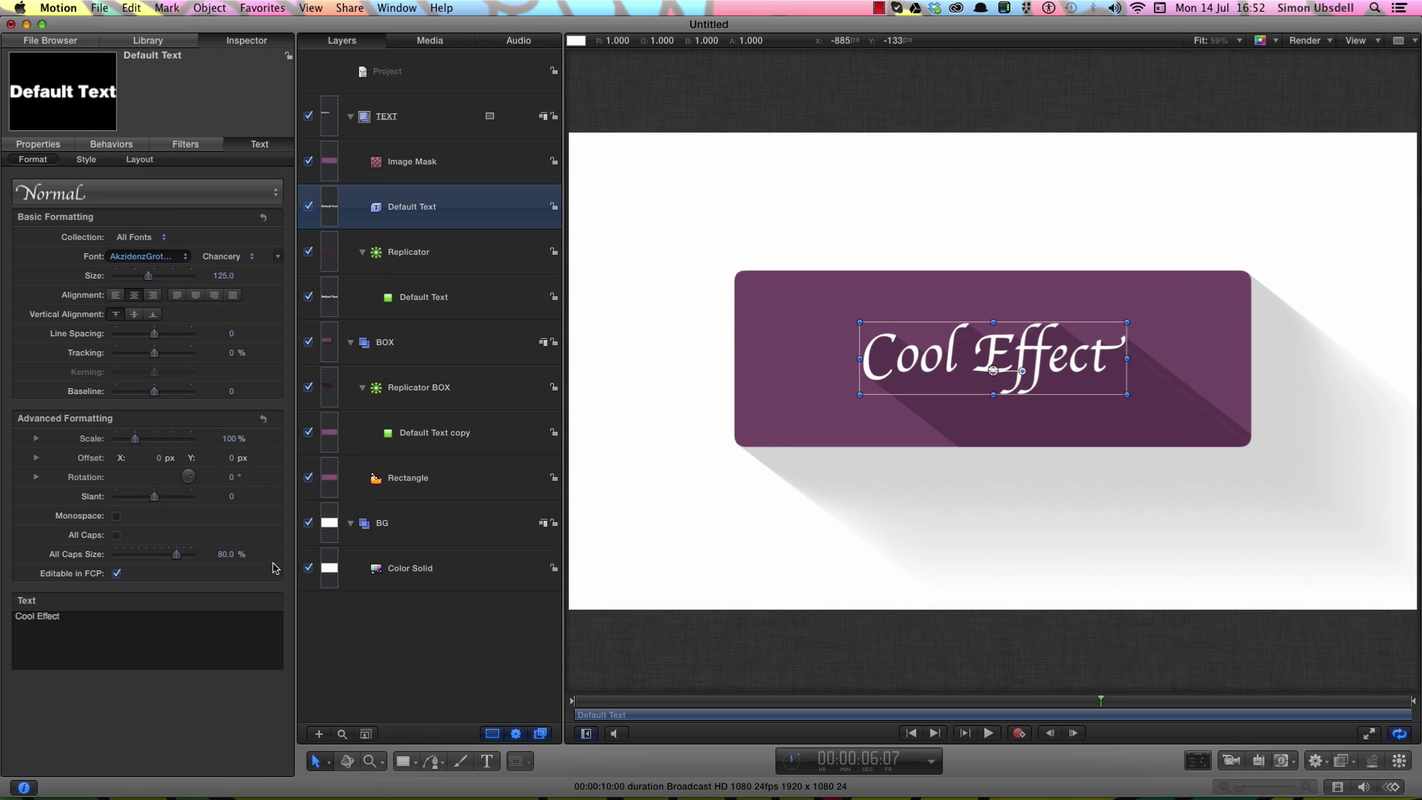